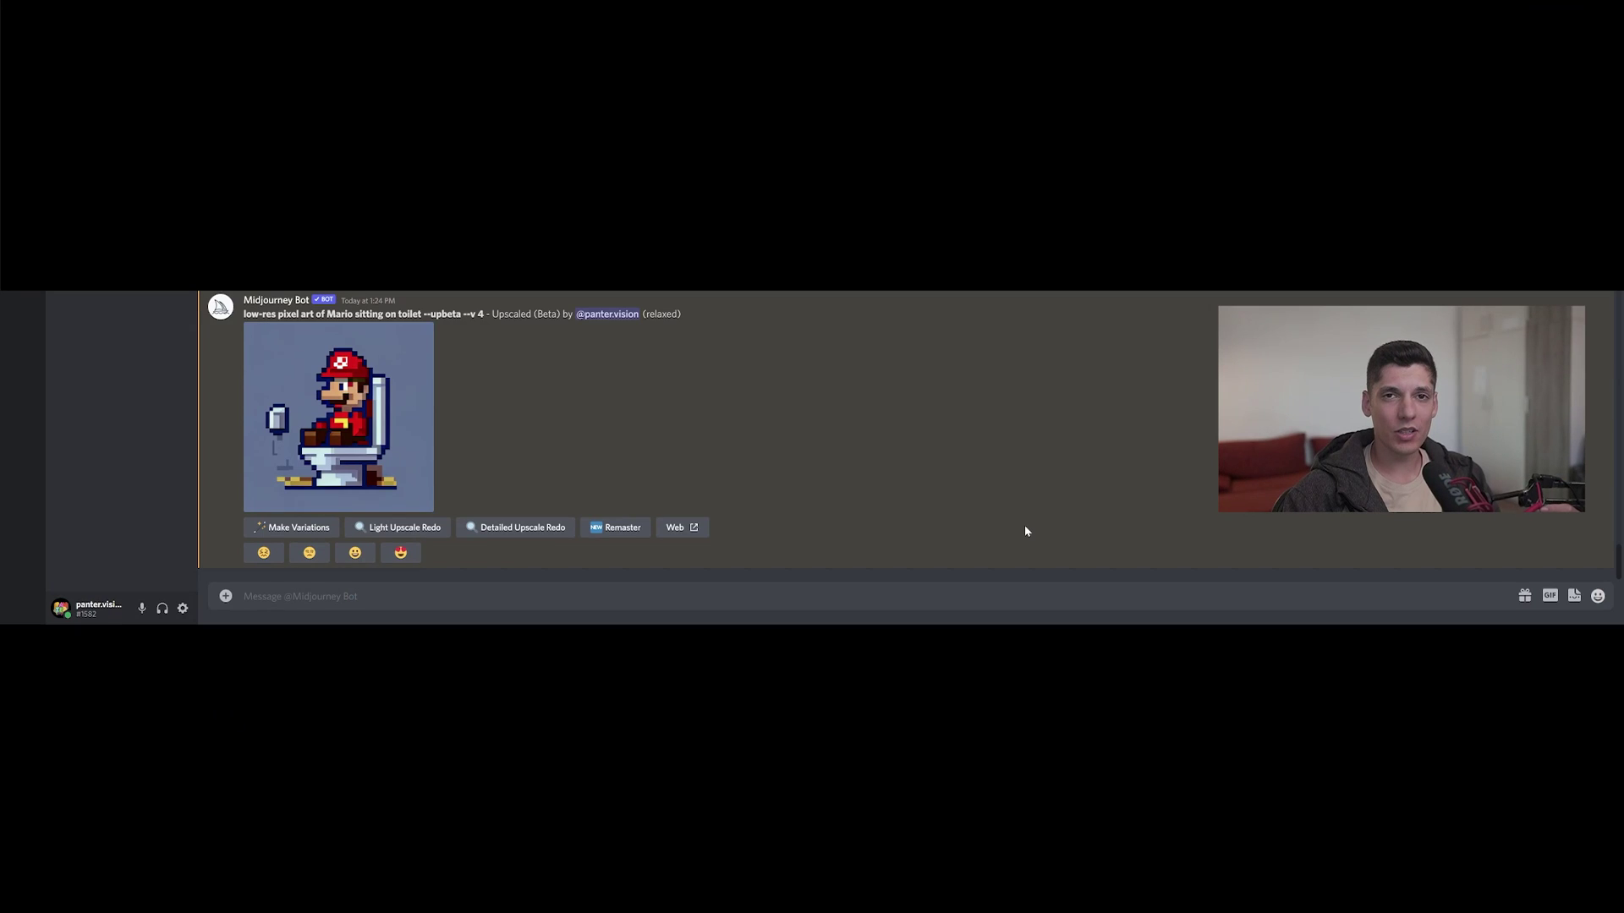
# - Send the /settings command to the Midjourney Bot in the DM
pyautogui.click(1044, 591)
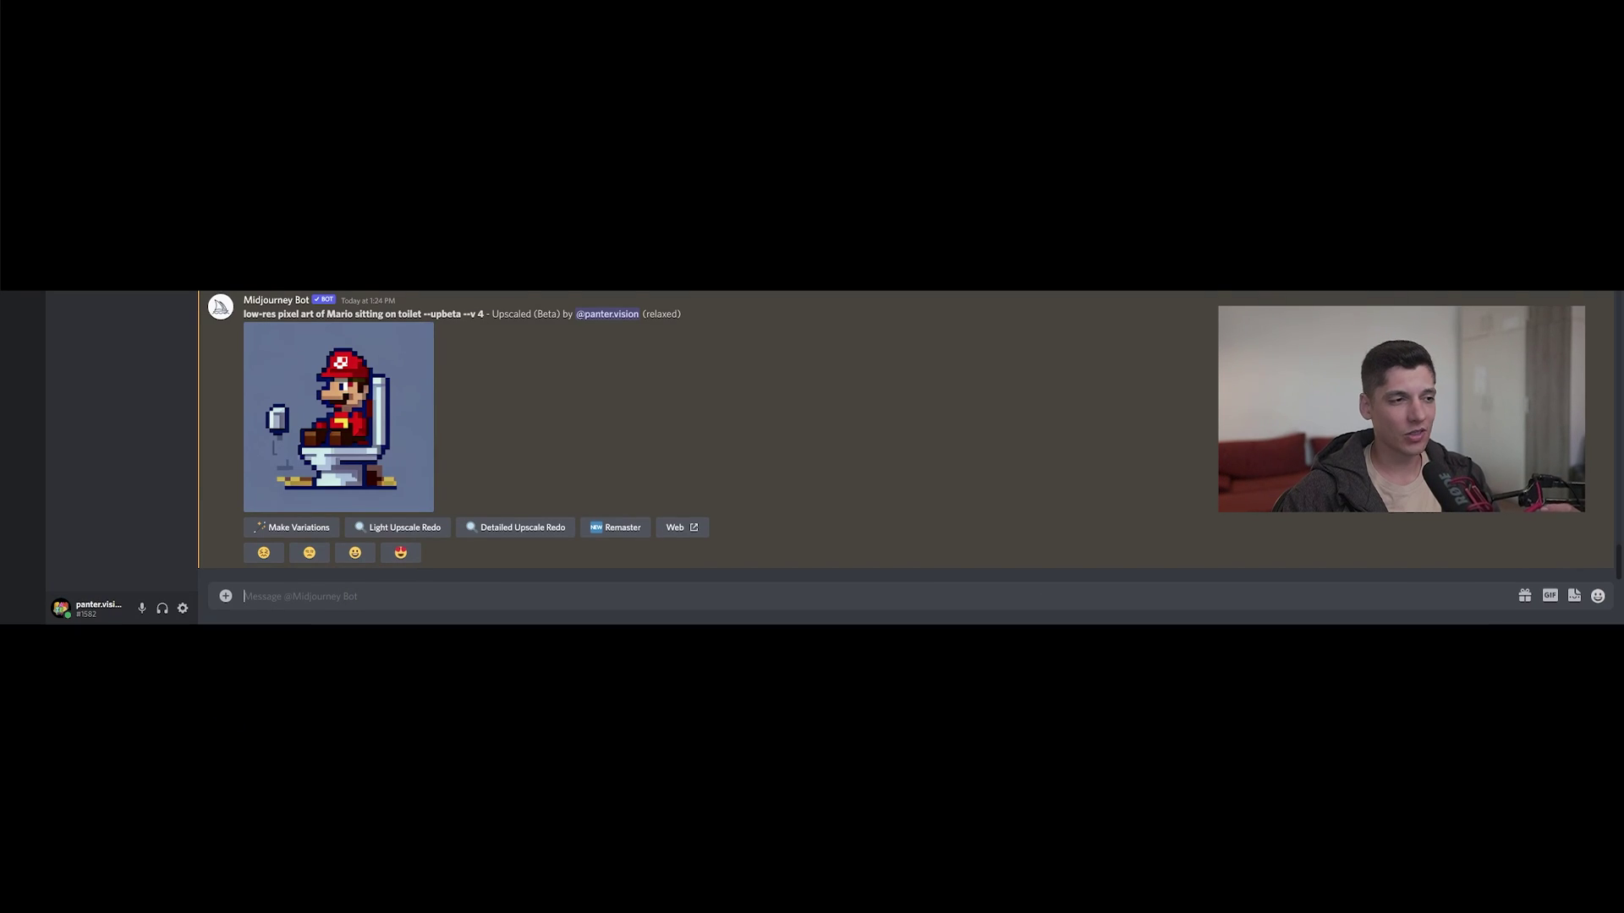
pyautogui.write('/s')
pyautogui.press('Return')
pyautogui.press('Return')
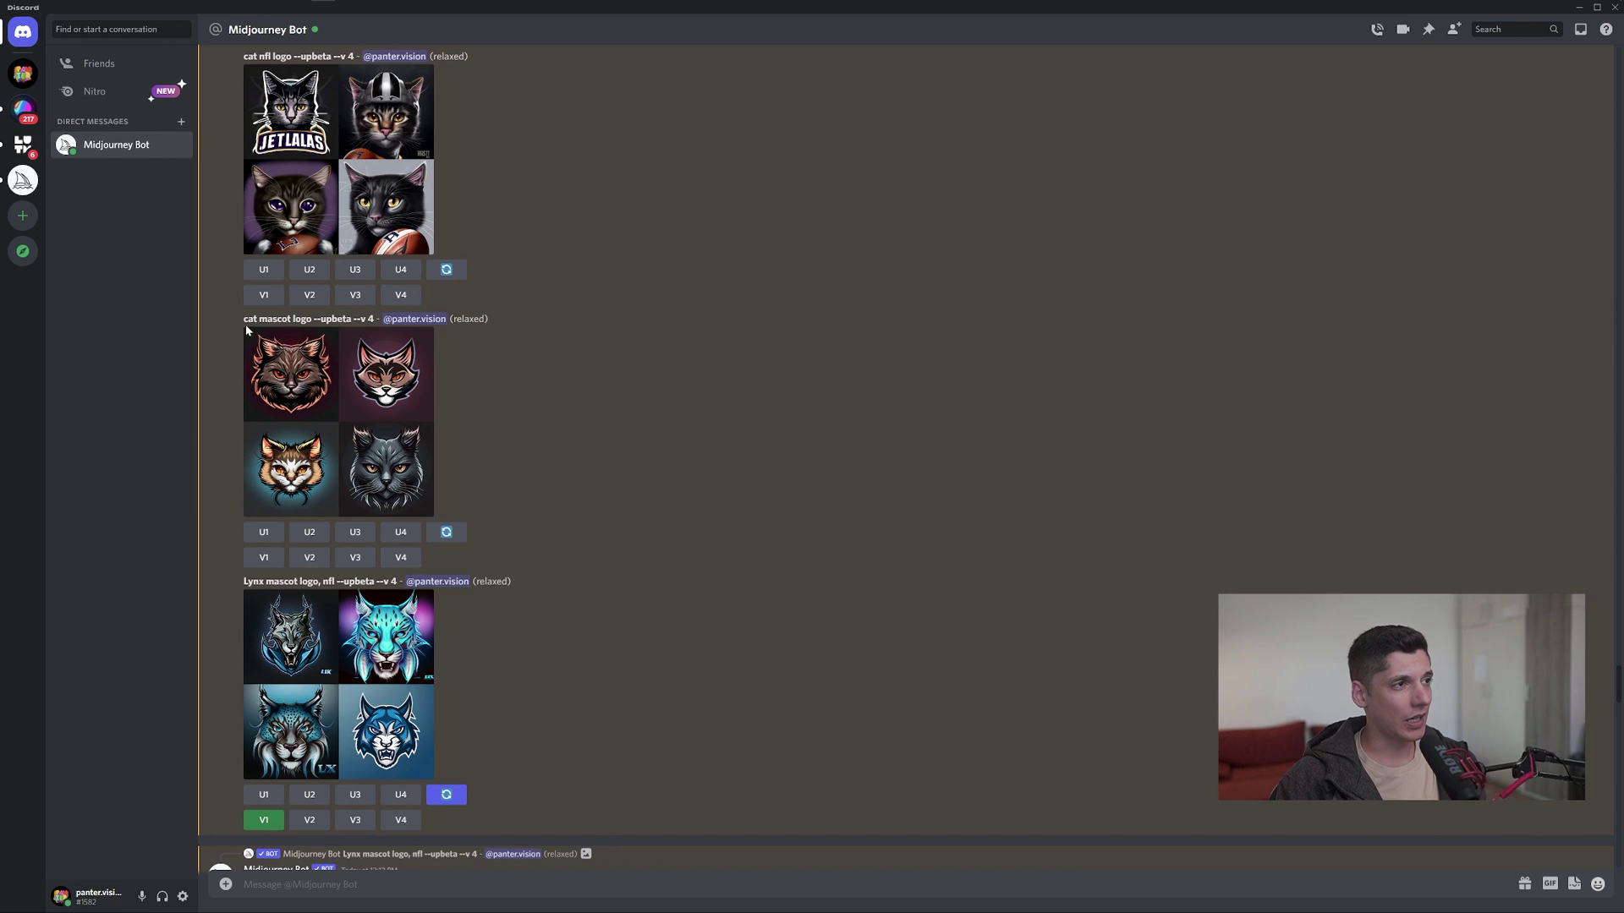
# - View the 'cat mascot logo' and 'cat nfl logo' grids enlarged, then close them
pyautogui.moveTo(241, 320); pyautogui.dragTo(322, 319)
pyautogui.click(370, 423)
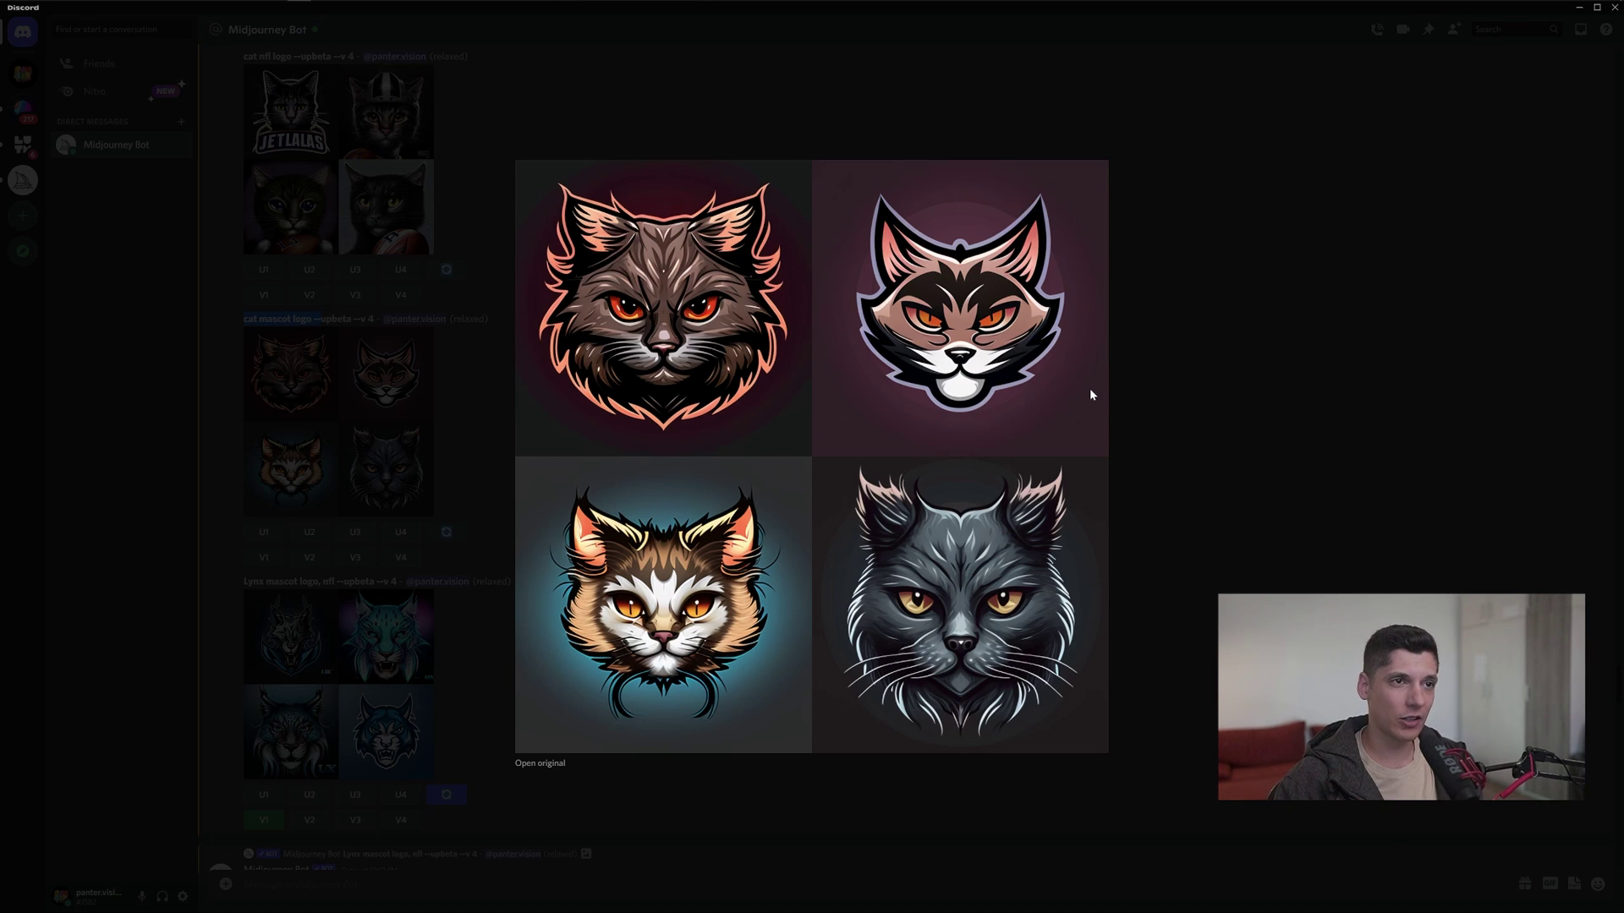
pyautogui.press('Escape')
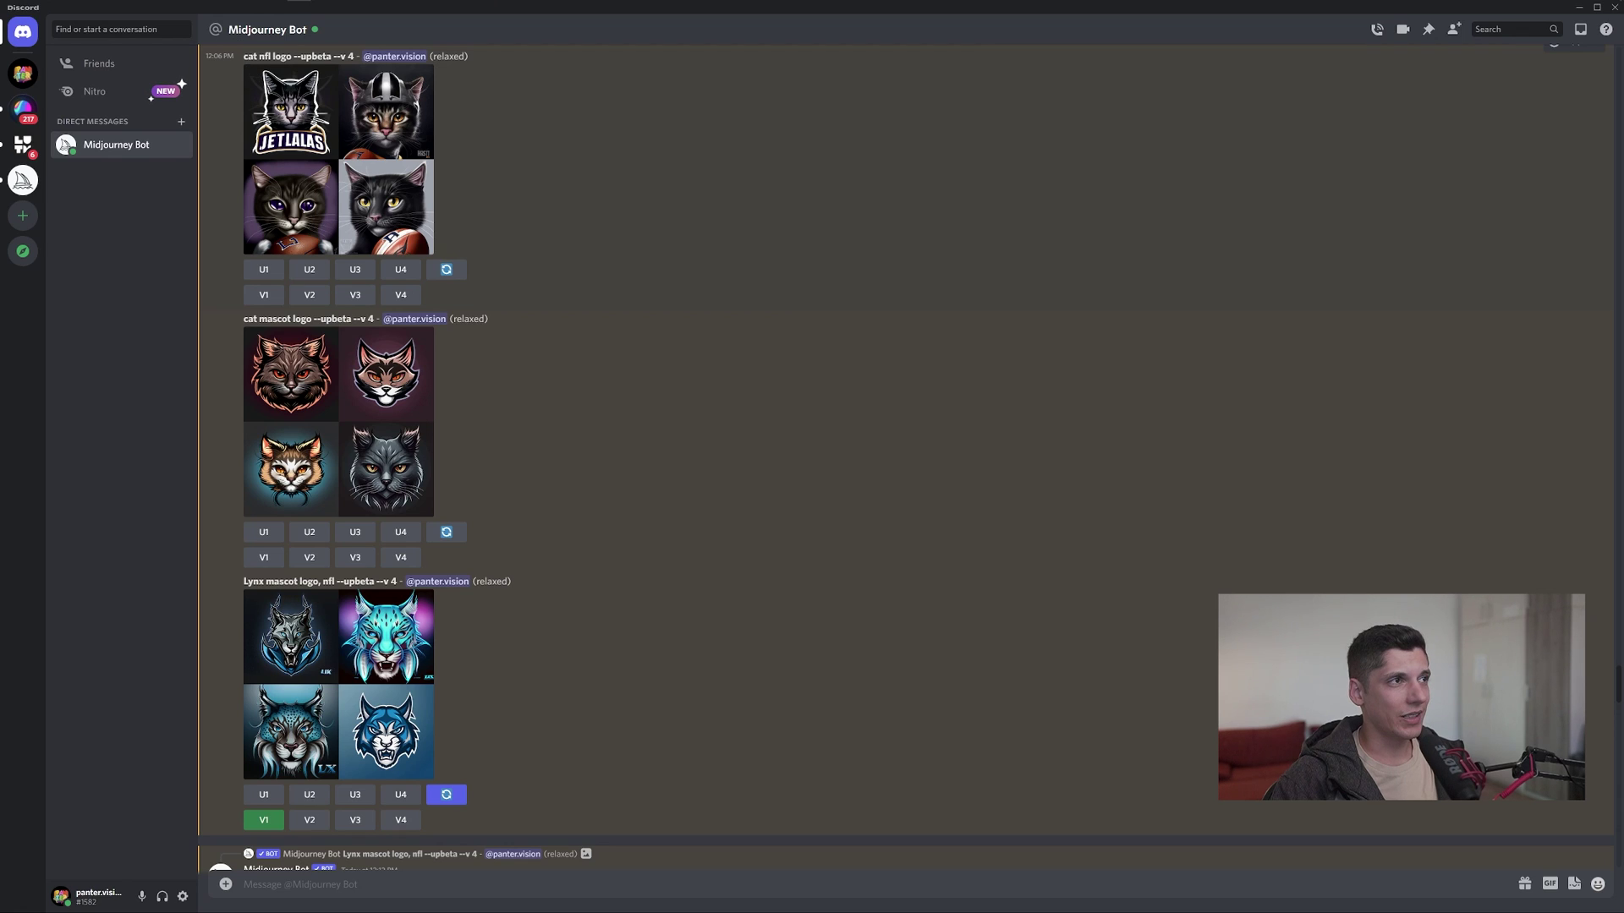
pyautogui.click(334, 152)
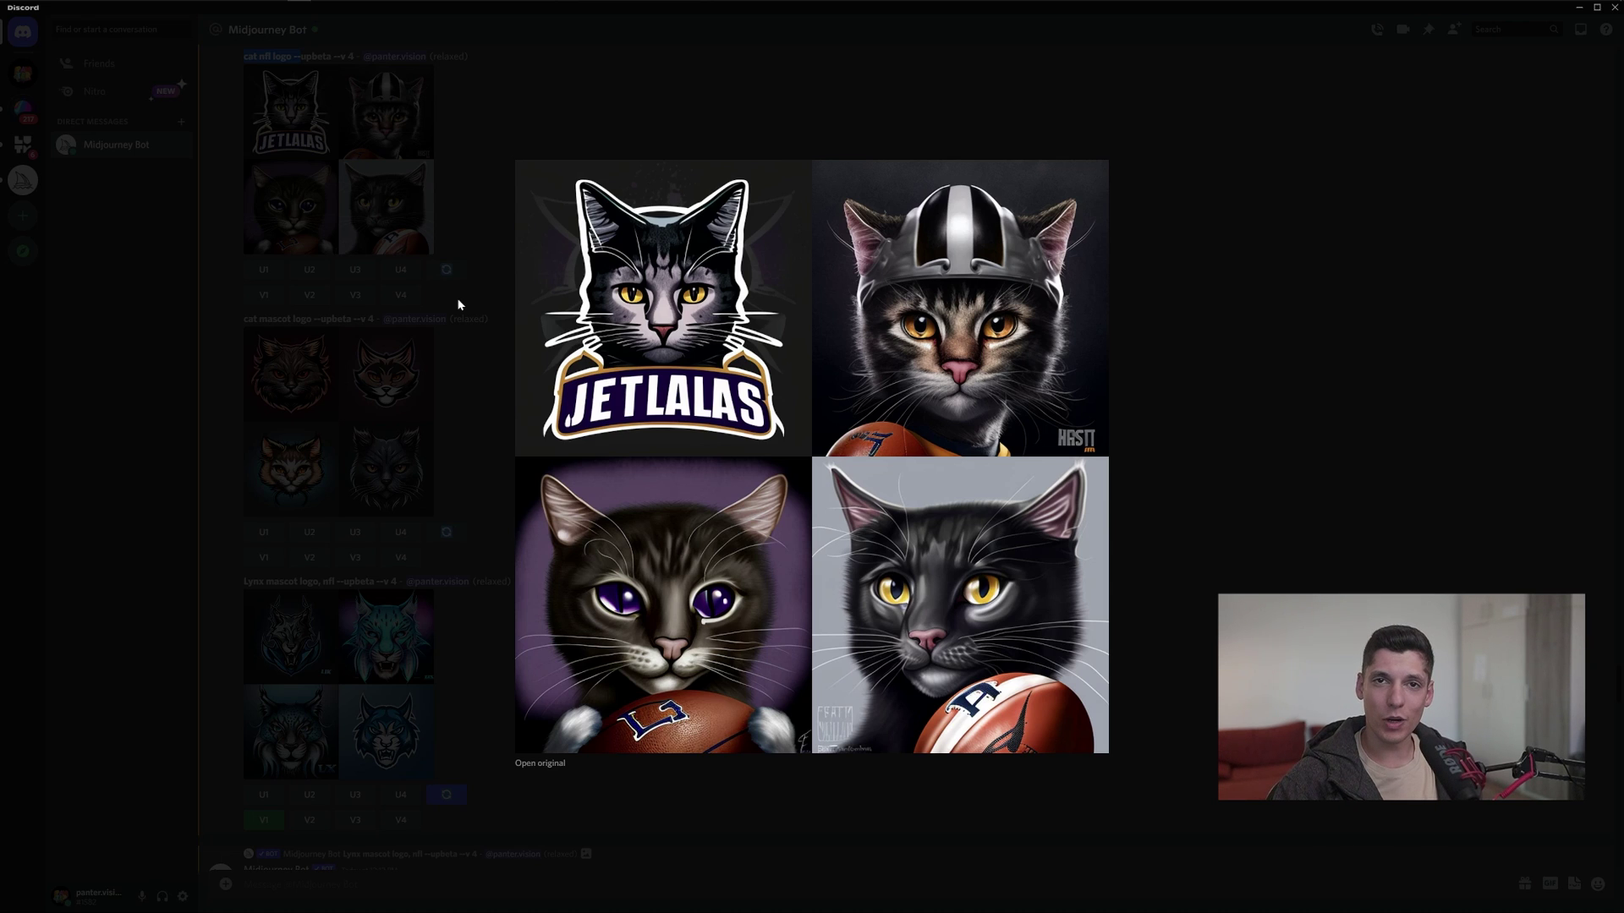
pyautogui.click(520, 856)
# - View the 'Lynx mascot logo, nfl' grid enlarged, then scroll down toward the elephant results
pyautogui.moveTo(243, 454); pyautogui.dragTo(334, 454)
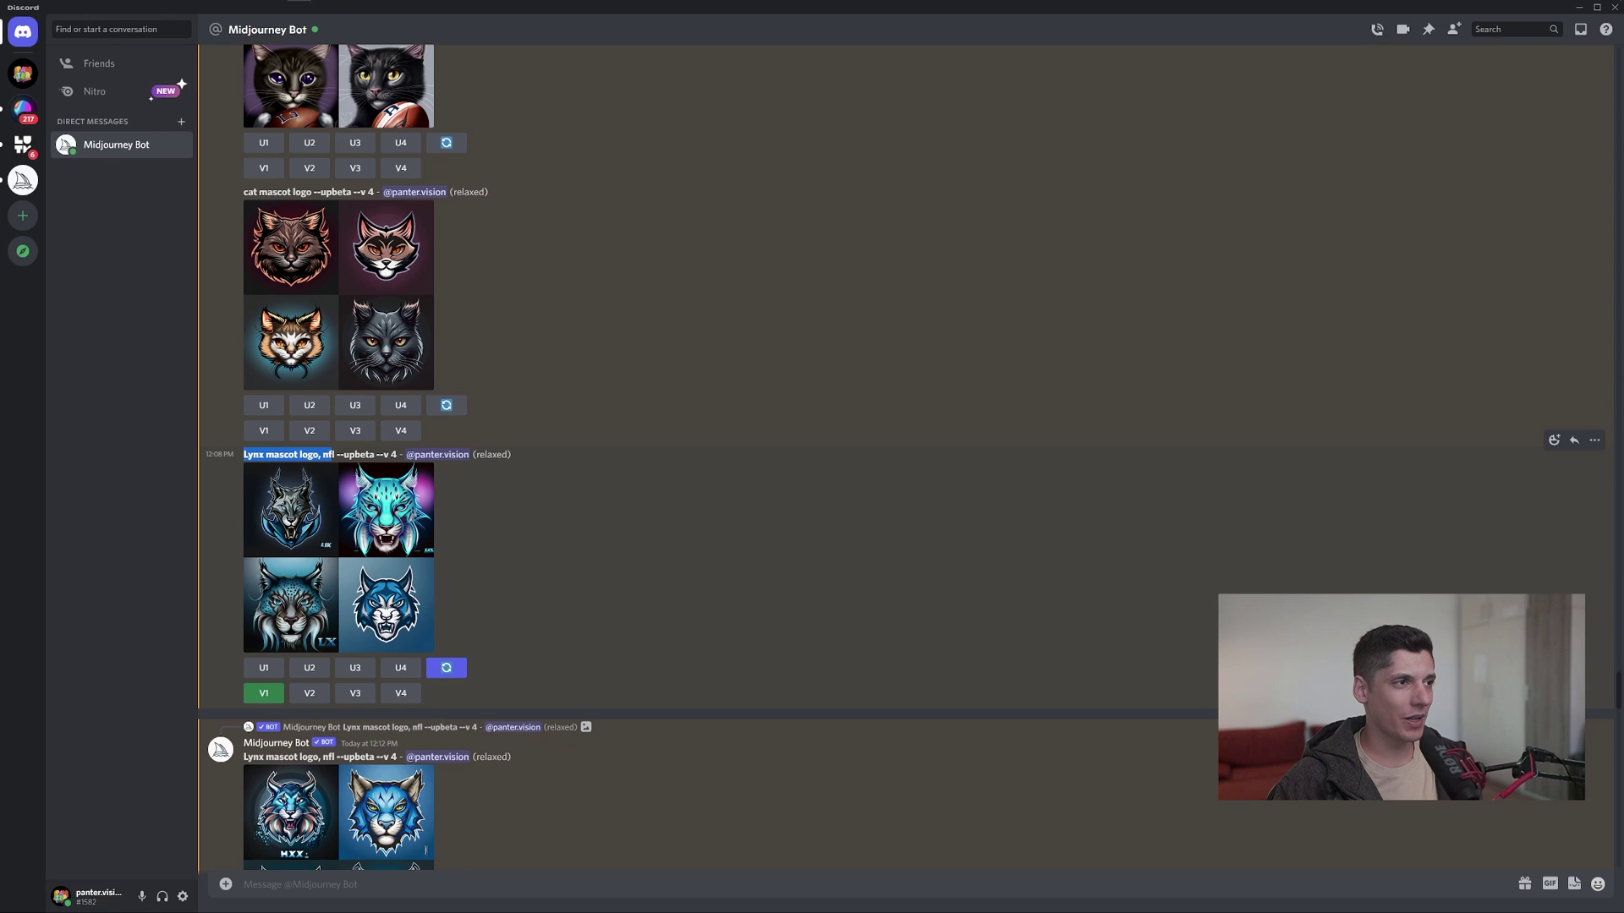
pyautogui.click(378, 563)
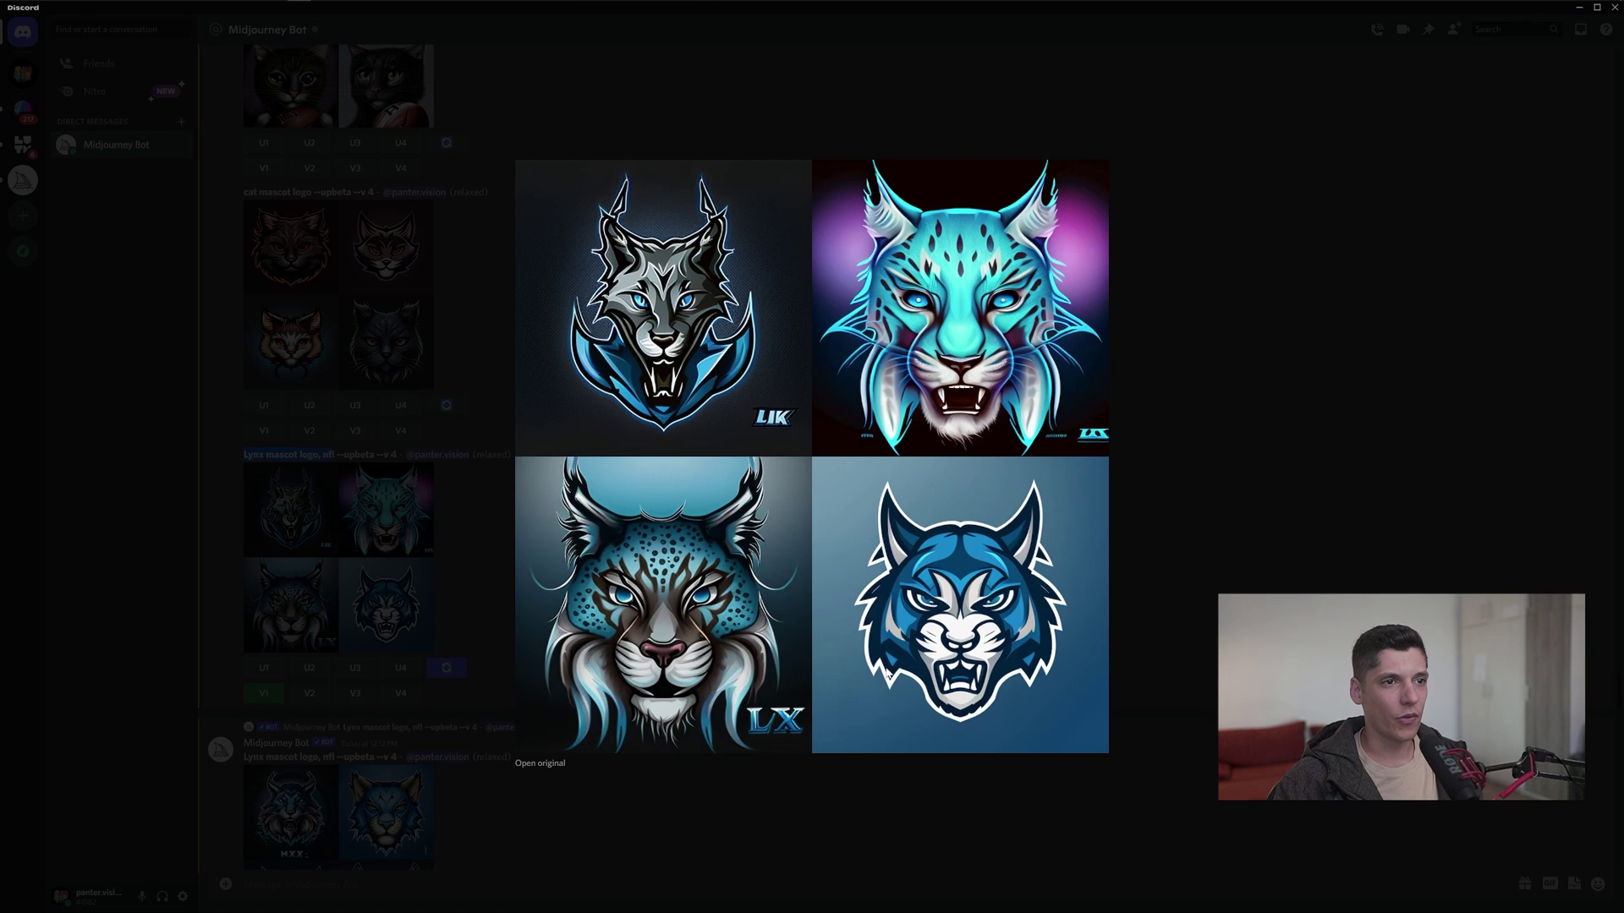
pyautogui.click(1164, 678)
pyautogui.scroll(-5, 544, 642)
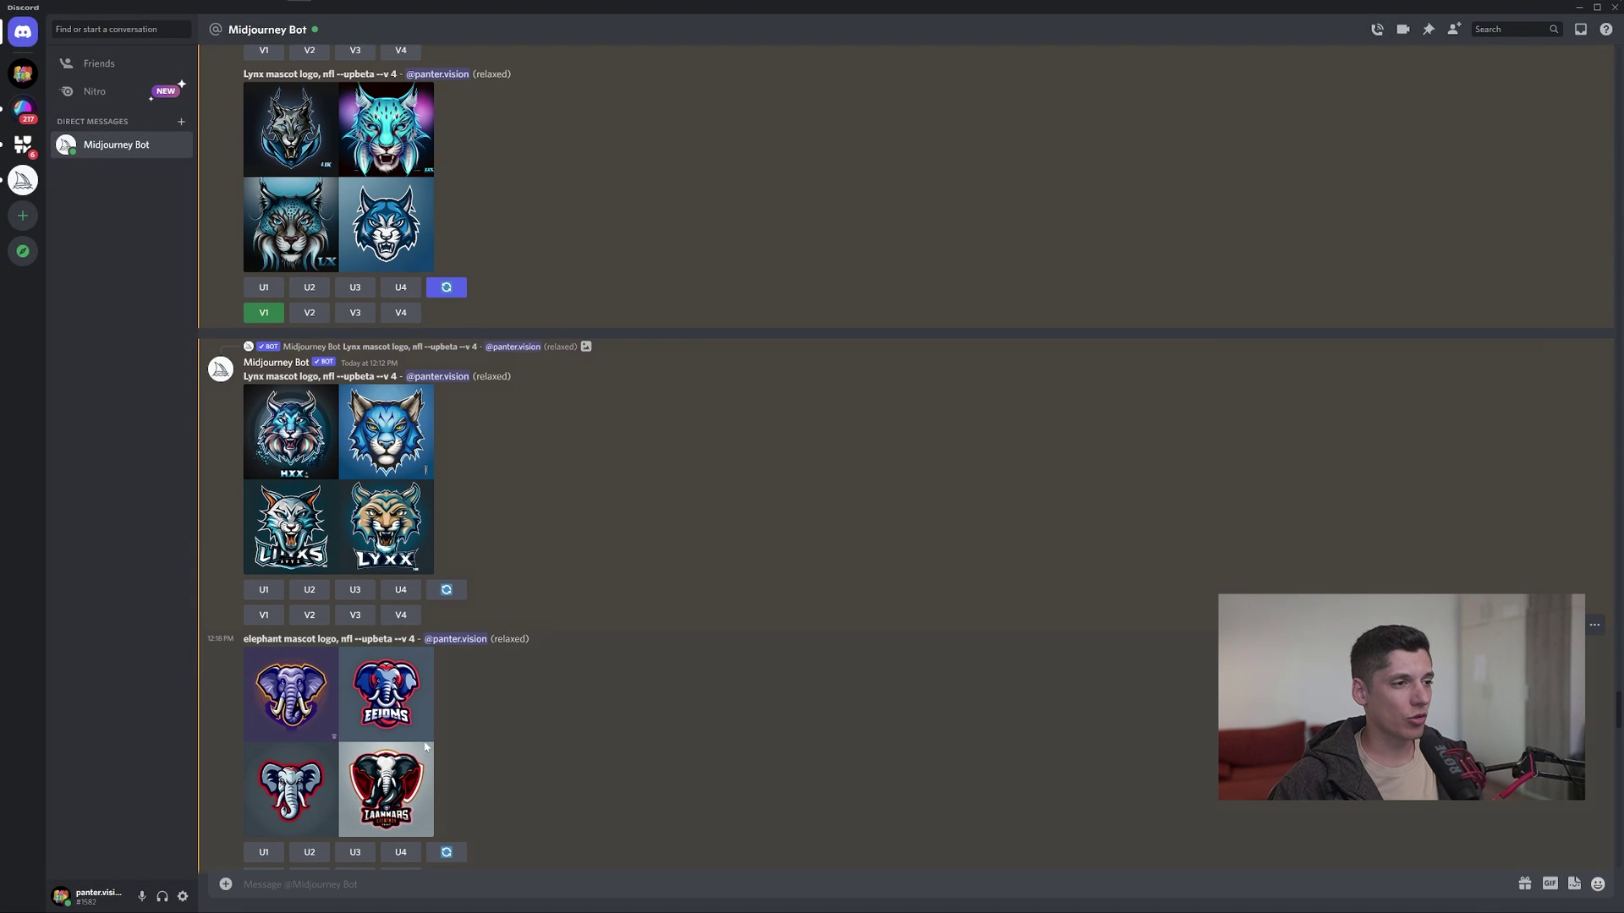
# - View the 'elephant mascot logo, nfl' grid enlarged, then scroll further down
pyautogui.click(370, 763)
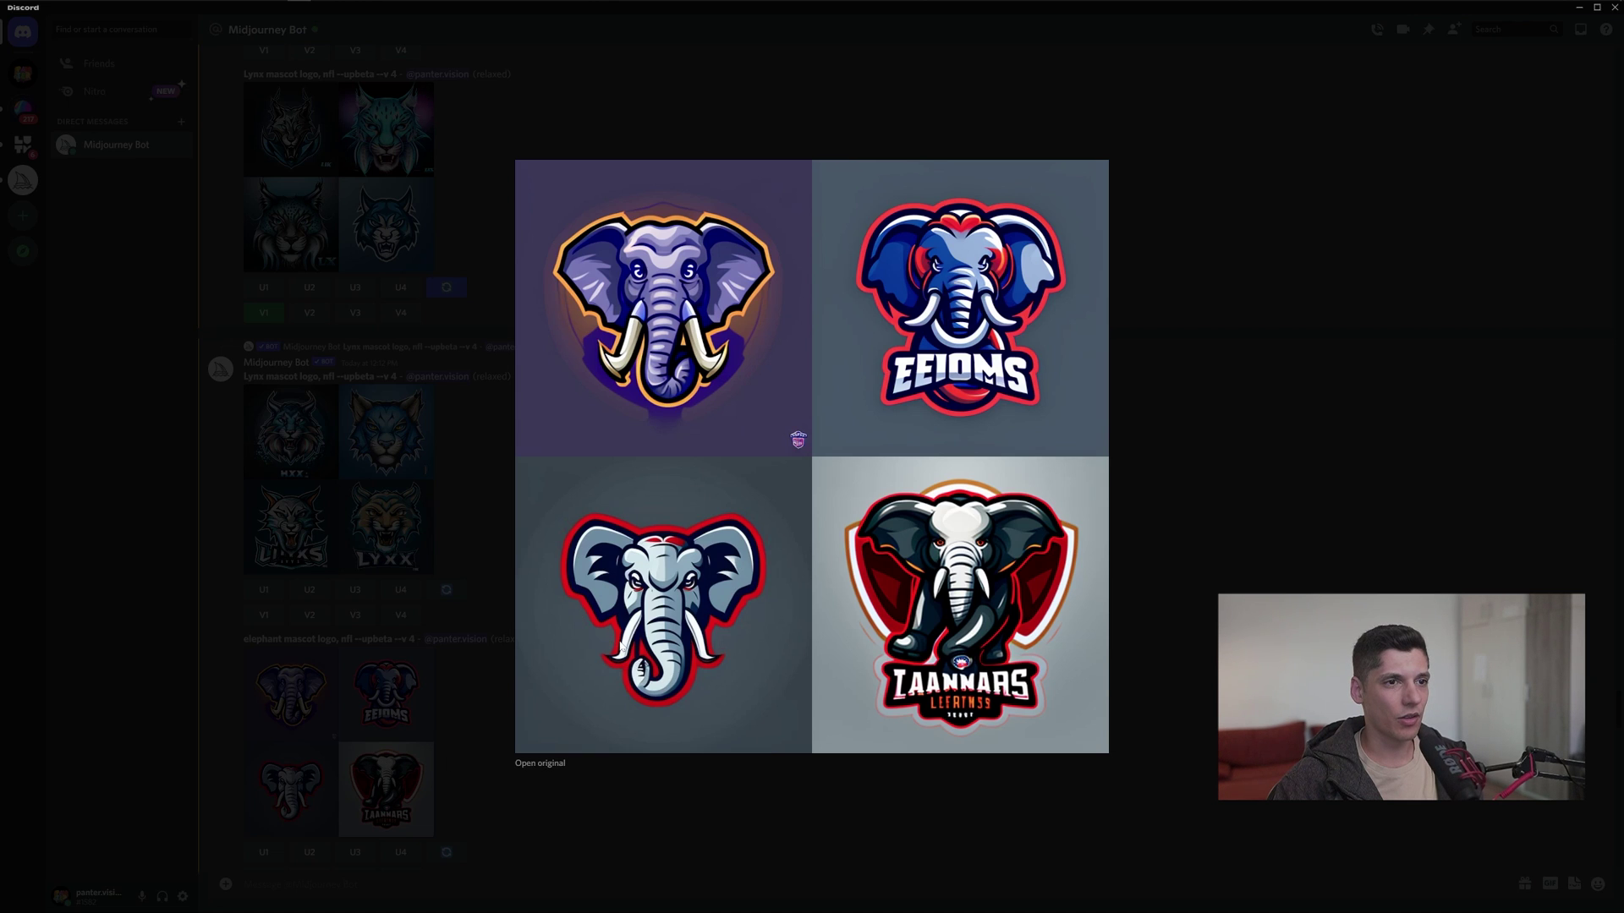
pyautogui.click(451, 667)
pyautogui.scroll(-1, 452, 668)
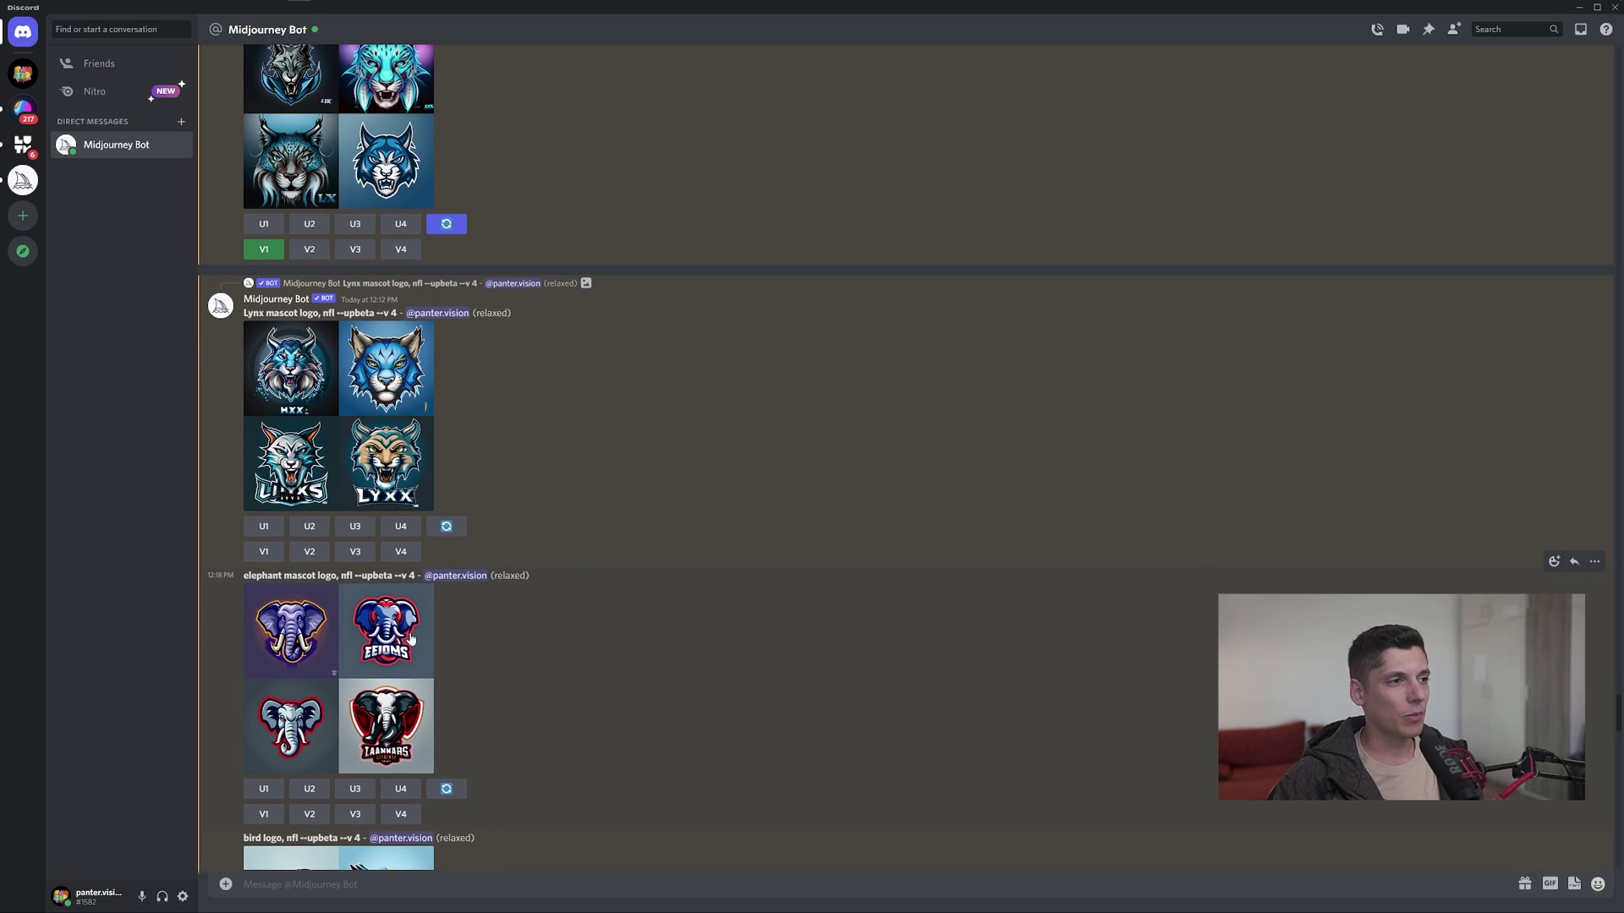
pyautogui.scroll(-4, 543, 667)
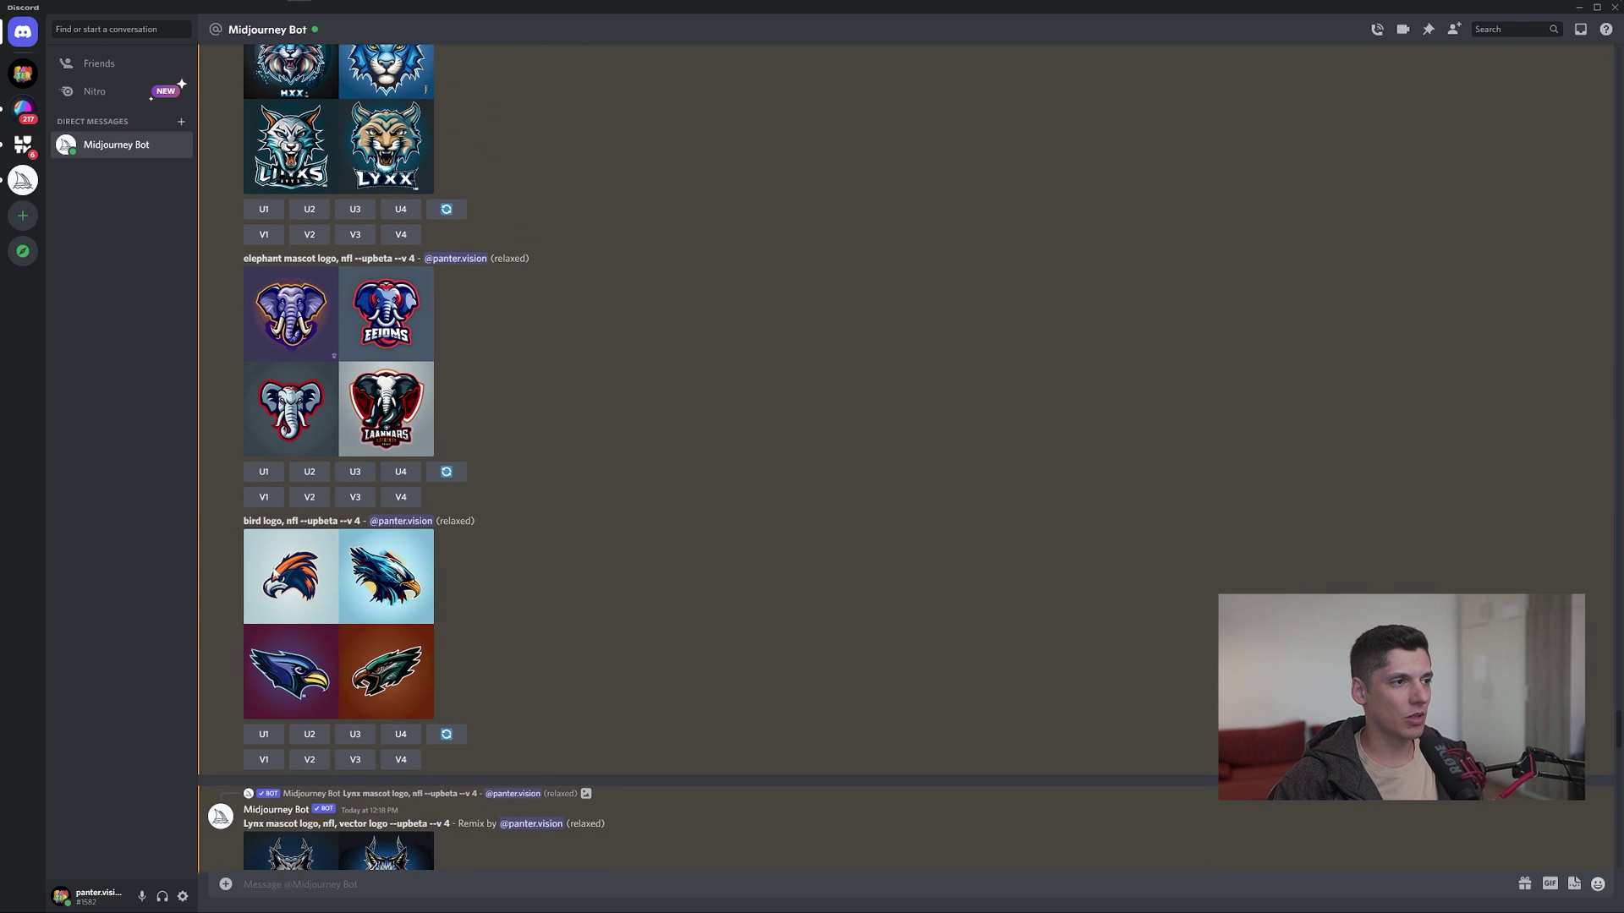
# - View the bird logo grid enlarged and close it
pyautogui.moveTo(244, 521); pyautogui.dragTo(296, 521)
pyautogui.click(338, 596)
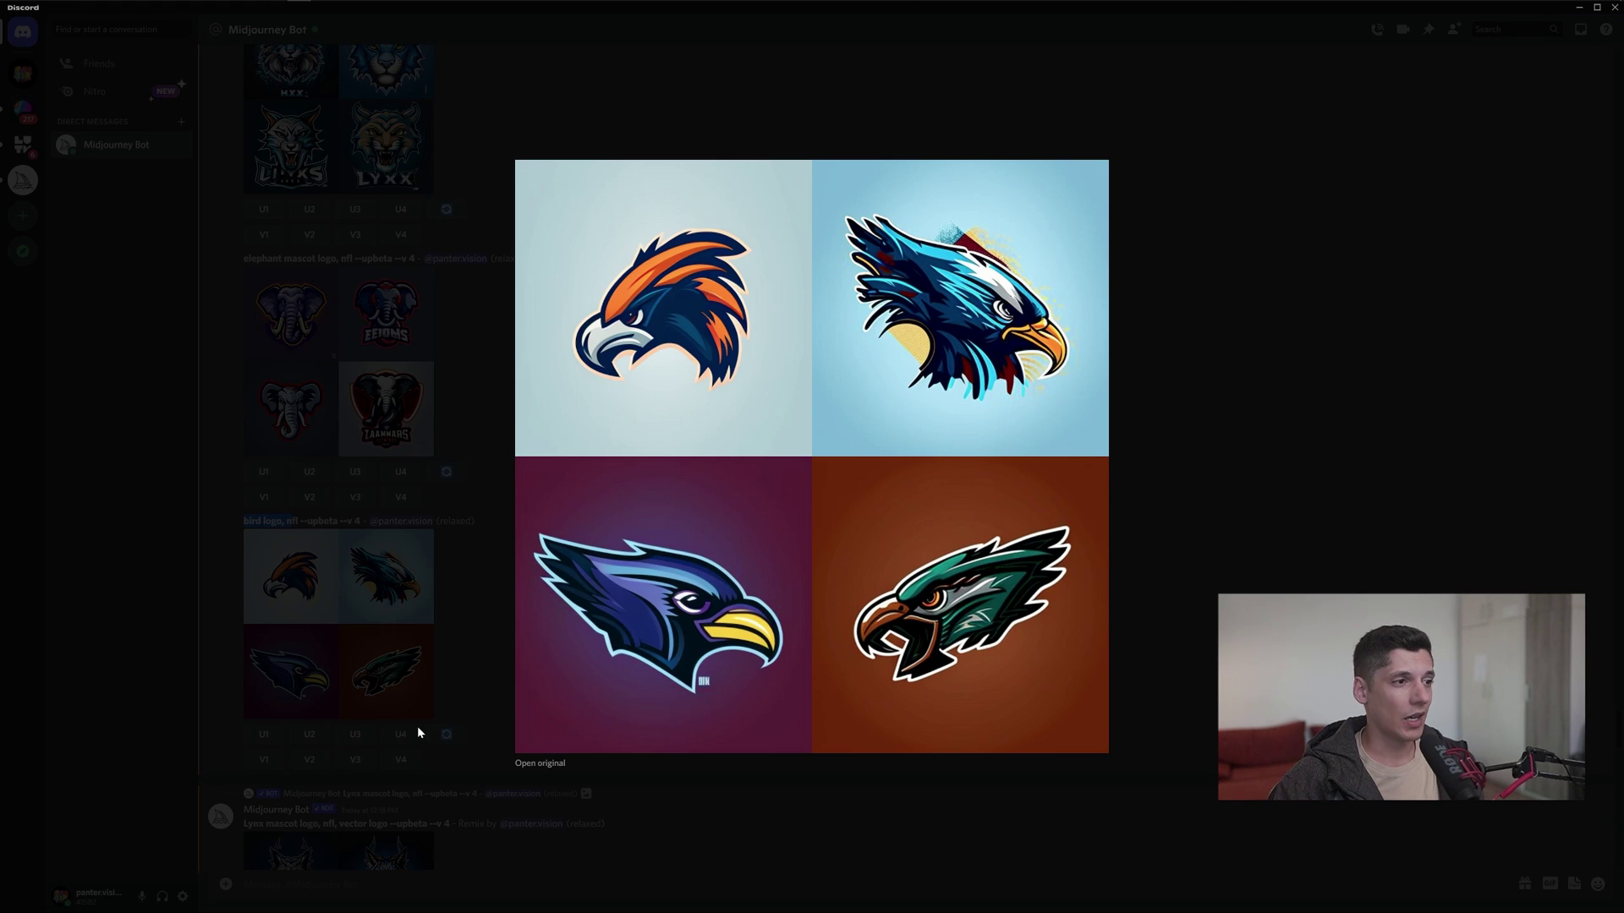
pyautogui.click(418, 732)
pyautogui.scroll(-3, 484, 699)
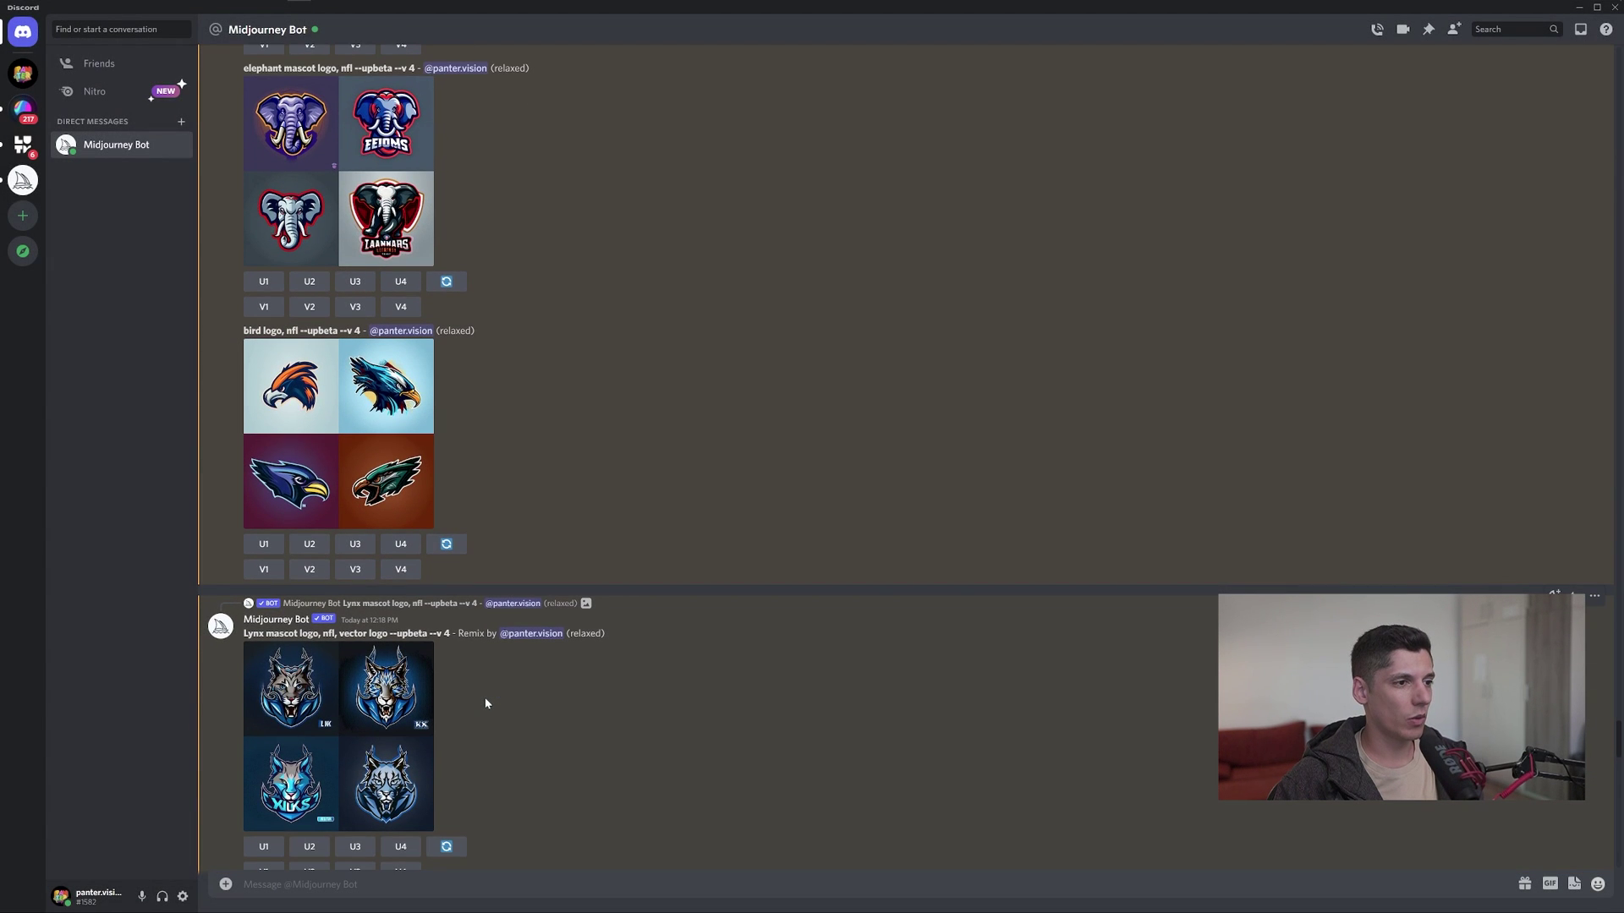
# - Select the 'Lynx mascot logo, nfl, vector logo' prompt and view its grid enlarged
pyautogui.moveTo(245, 639); pyautogui.dragTo(378, 636)
pyautogui.click(405, 699)
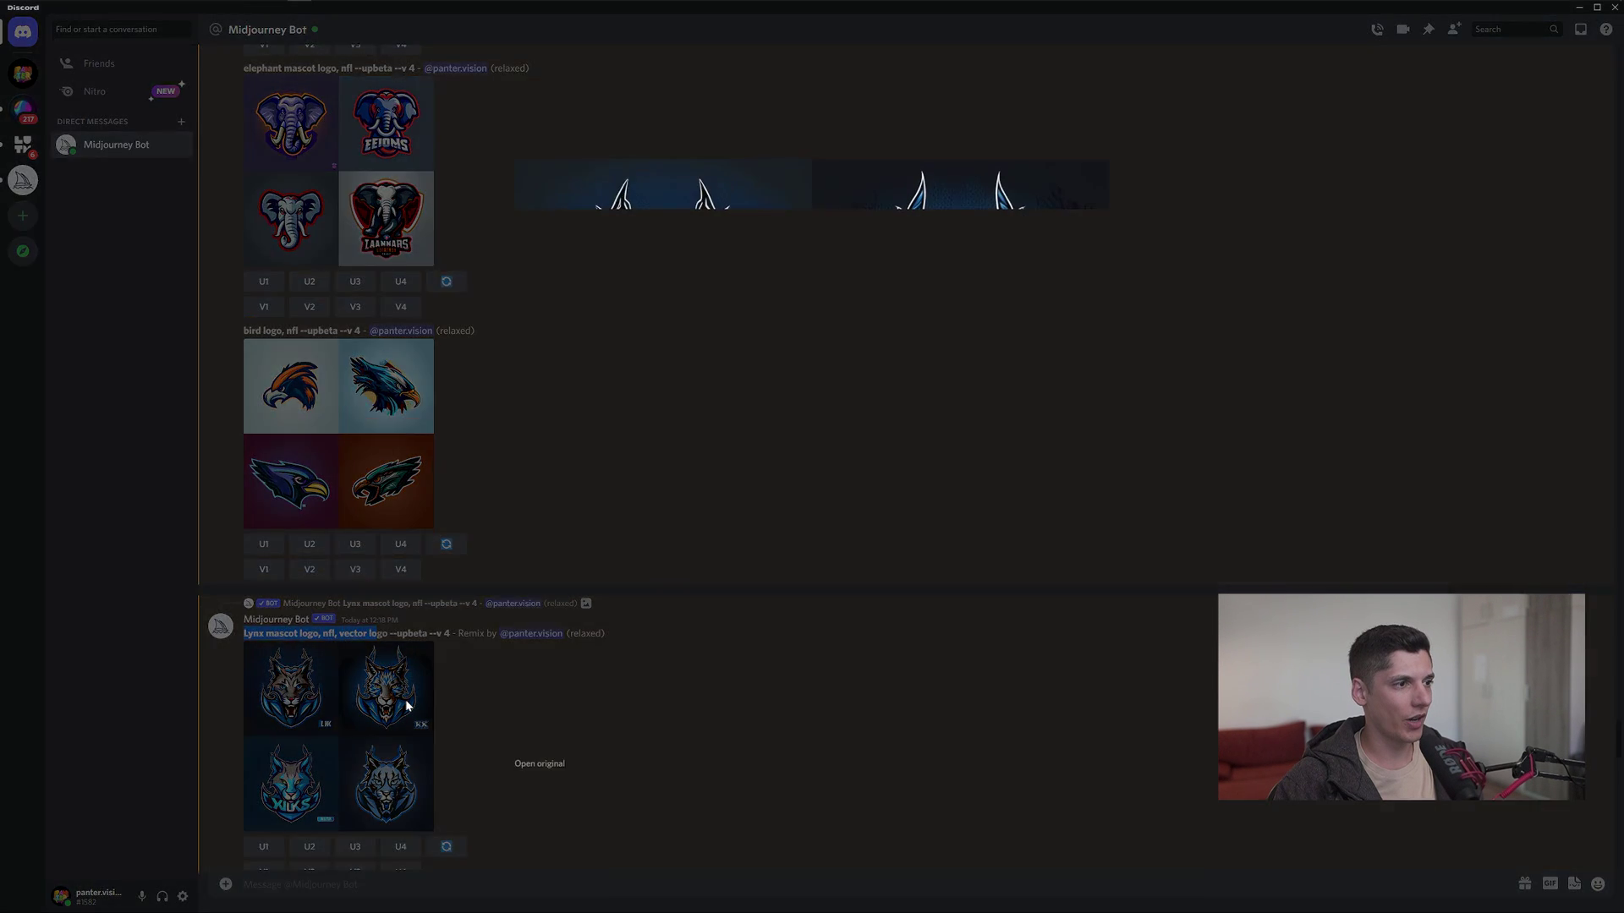
pyautogui.click(404, 698)
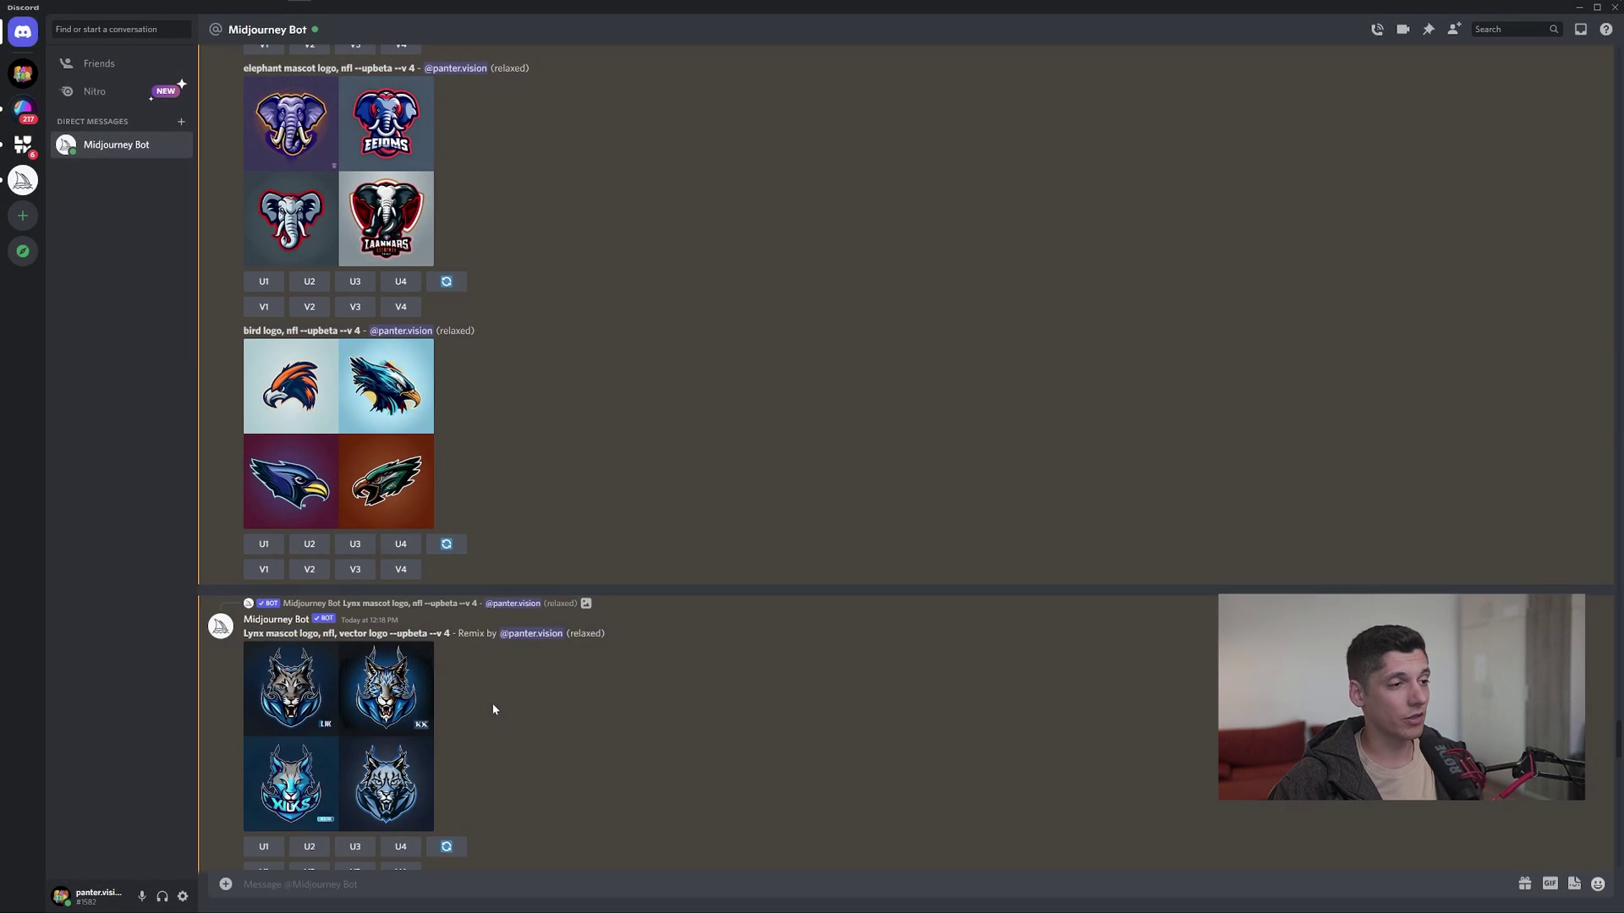
pyautogui.scroll(-5, 492, 703)
# - View the panda logo grid enlarged, then close it and scroll down
pyautogui.click(343, 667)
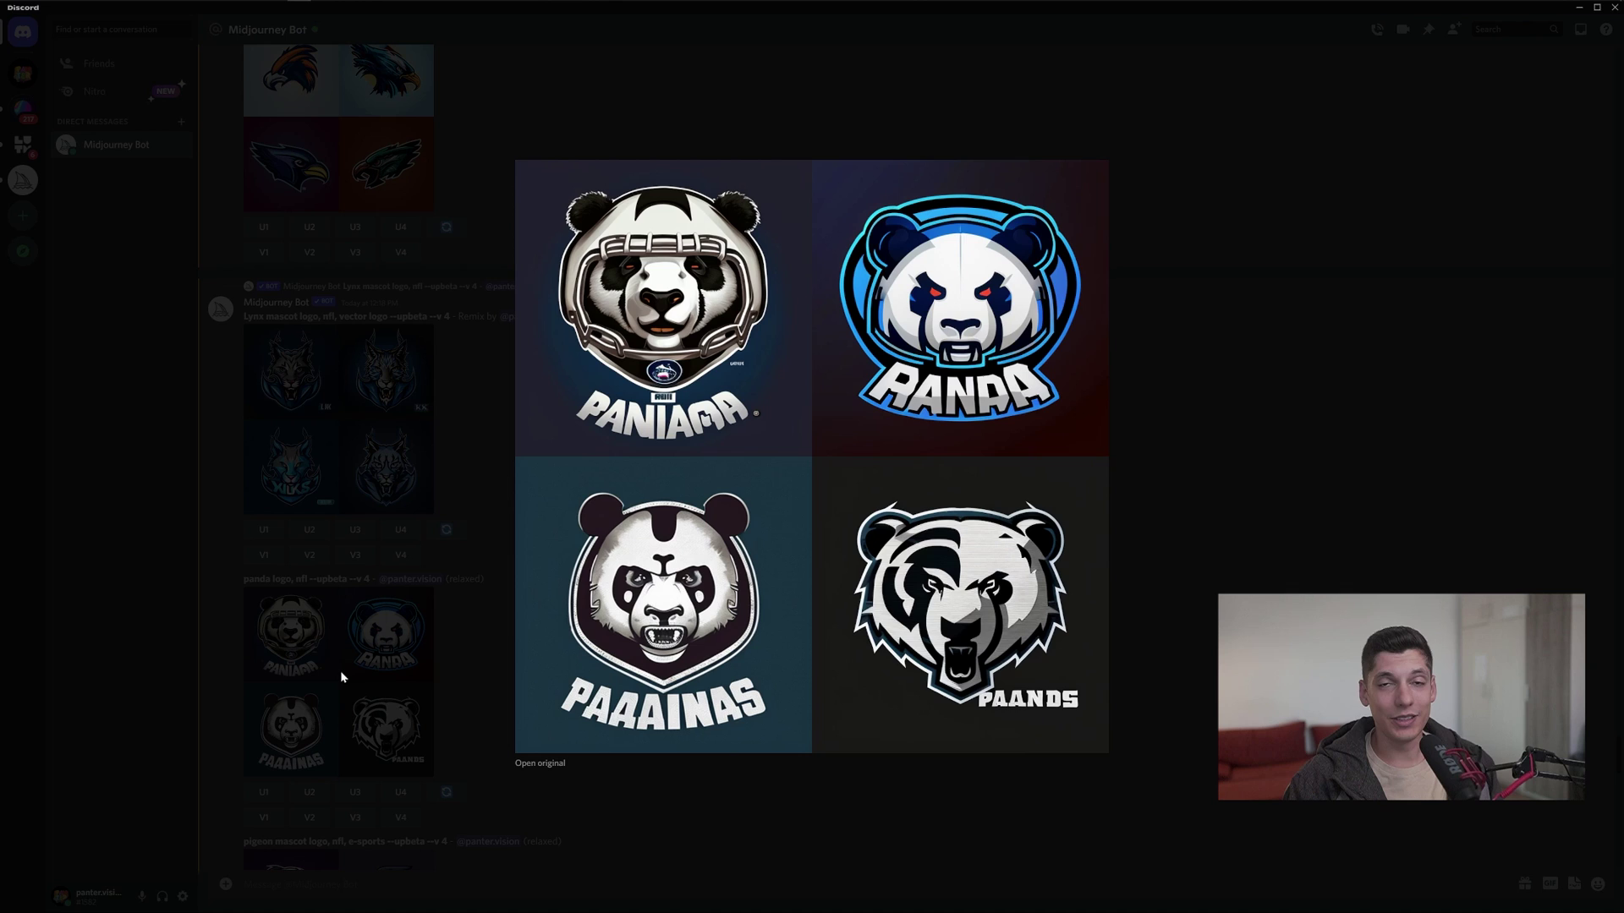
pyautogui.click(342, 668)
pyautogui.scroll(-3, 555, 658)
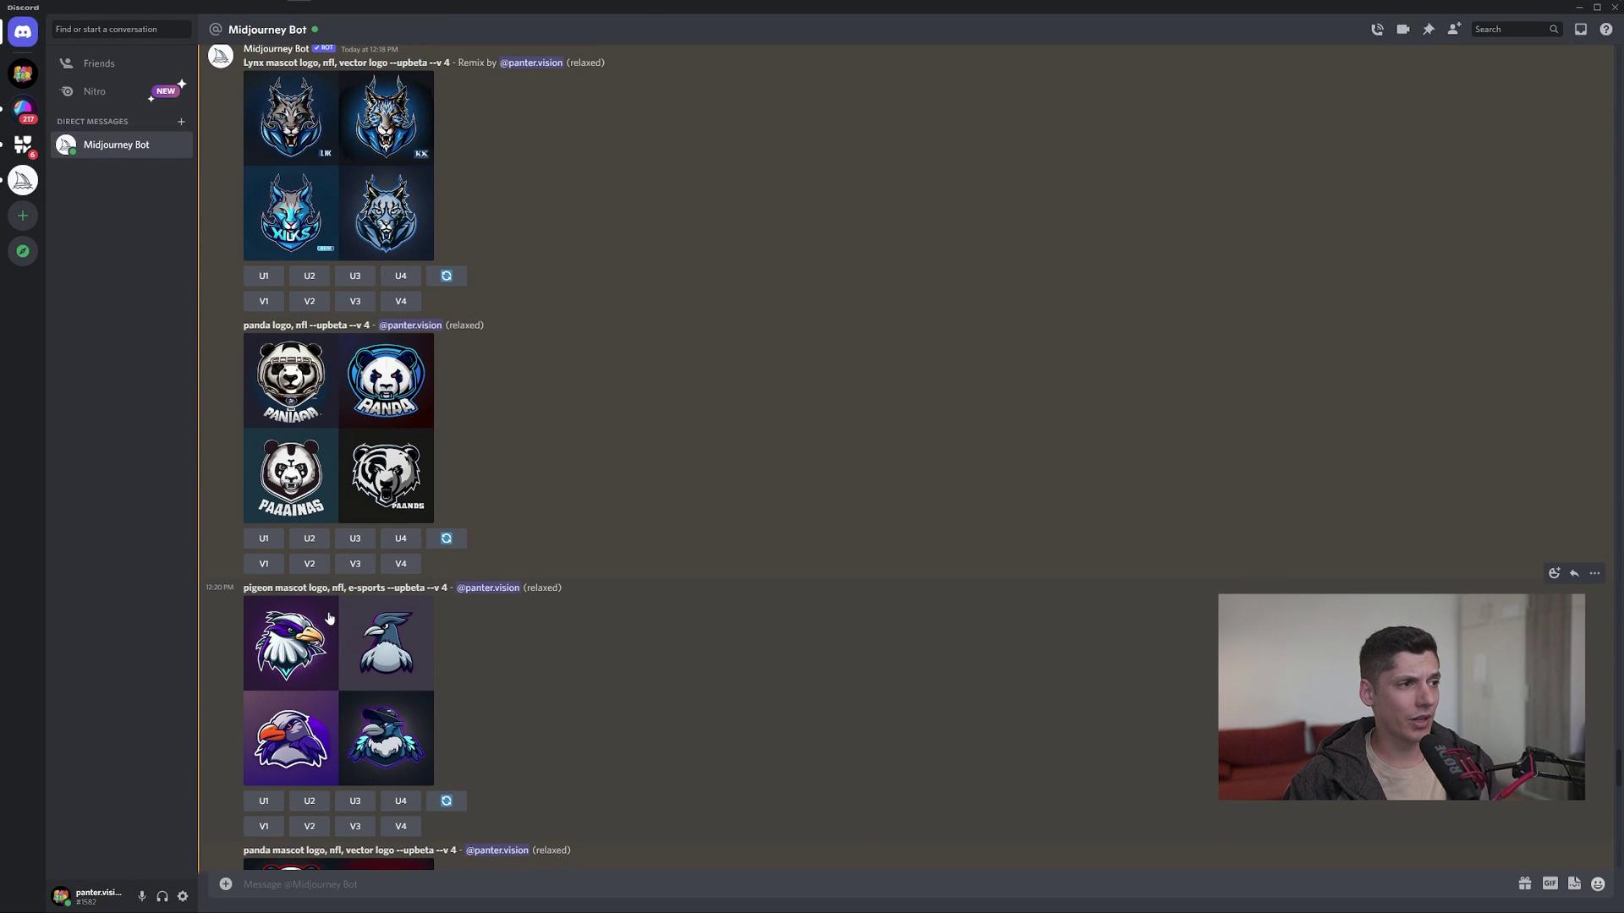
# - View the 'pigeon mascot logo, nfl, e-sports' grid enlarged and highlight its prompt text
pyautogui.click(372, 660)
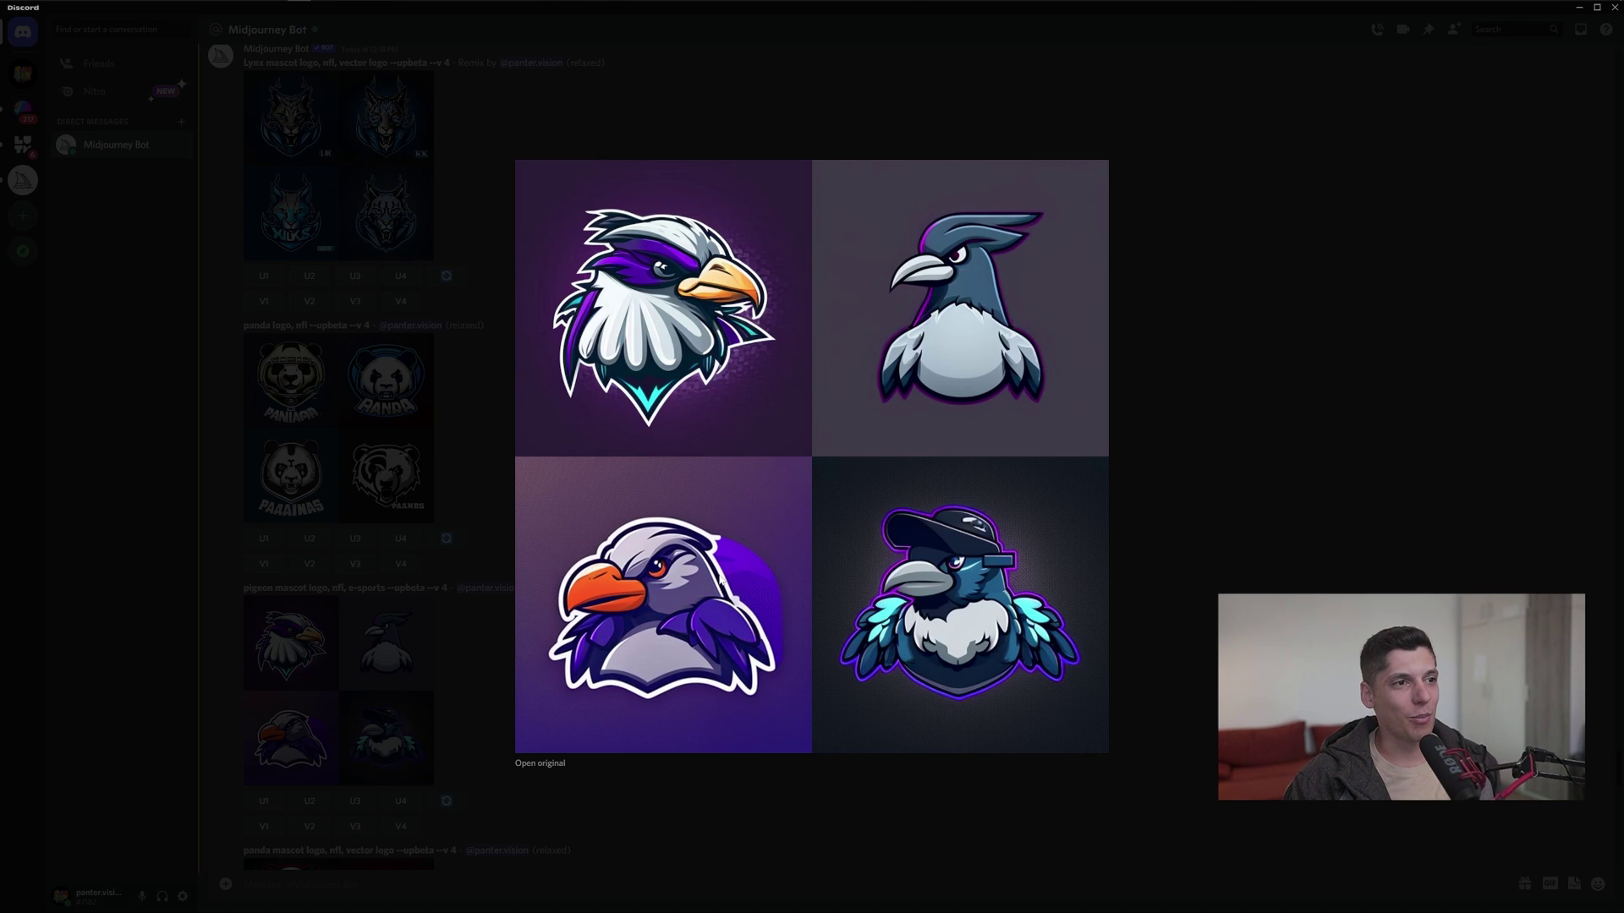
pyautogui.click(404, 595)
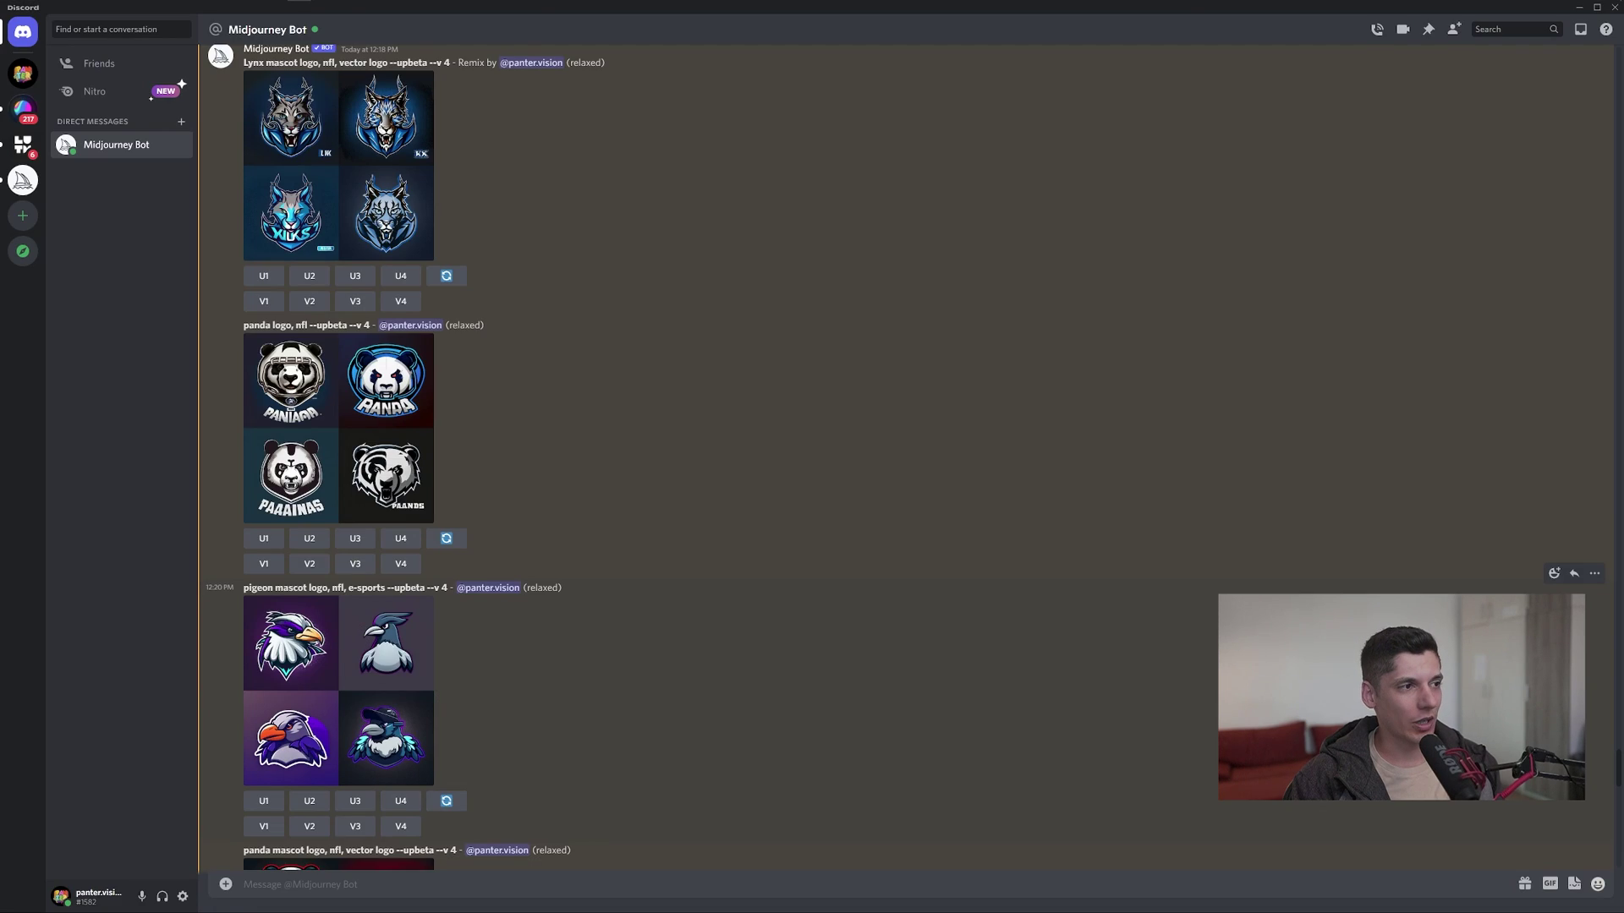
pyautogui.moveTo(244, 588); pyautogui.dragTo(406, 589)
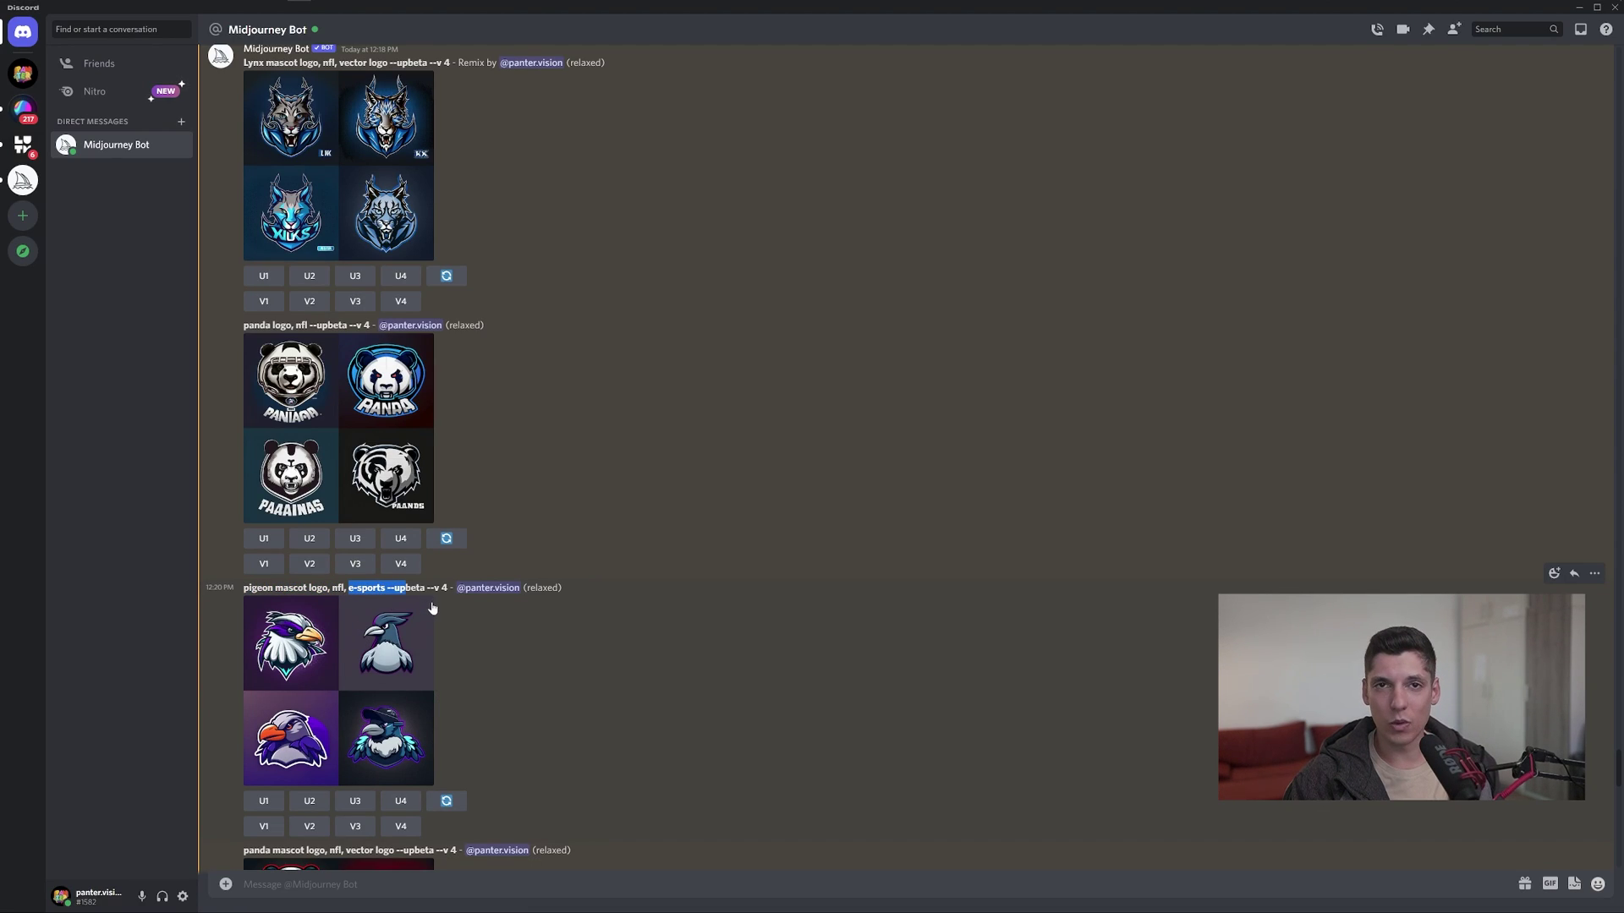
pyautogui.click(400, 593)
pyautogui.scroll(-2, 399, 593)
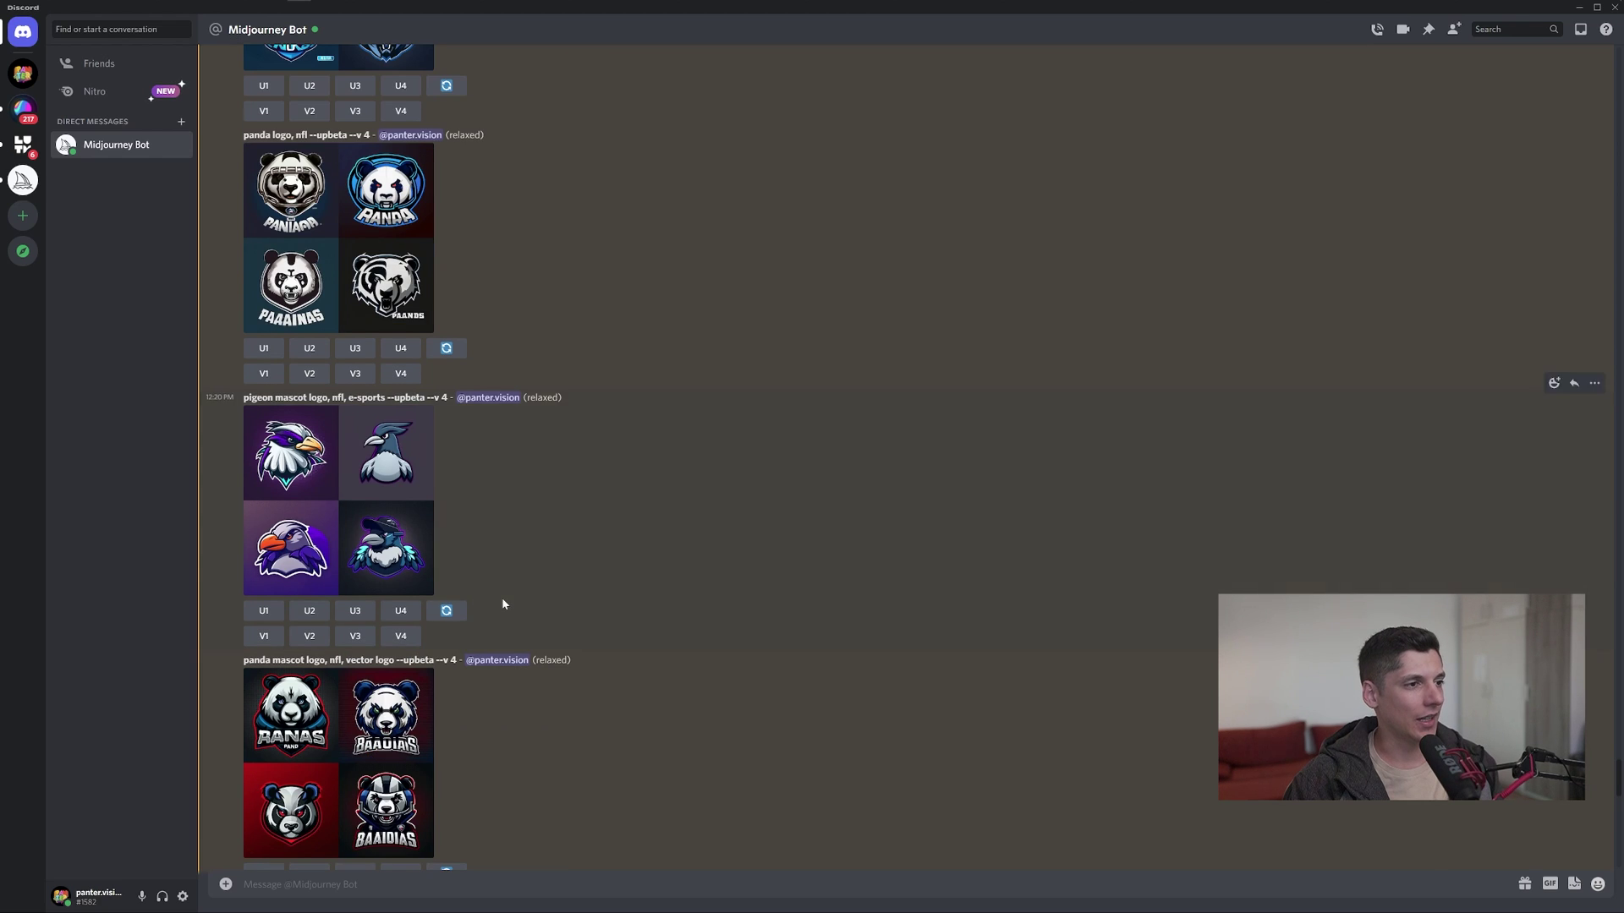
pyautogui.scroll(-1, 502, 603)
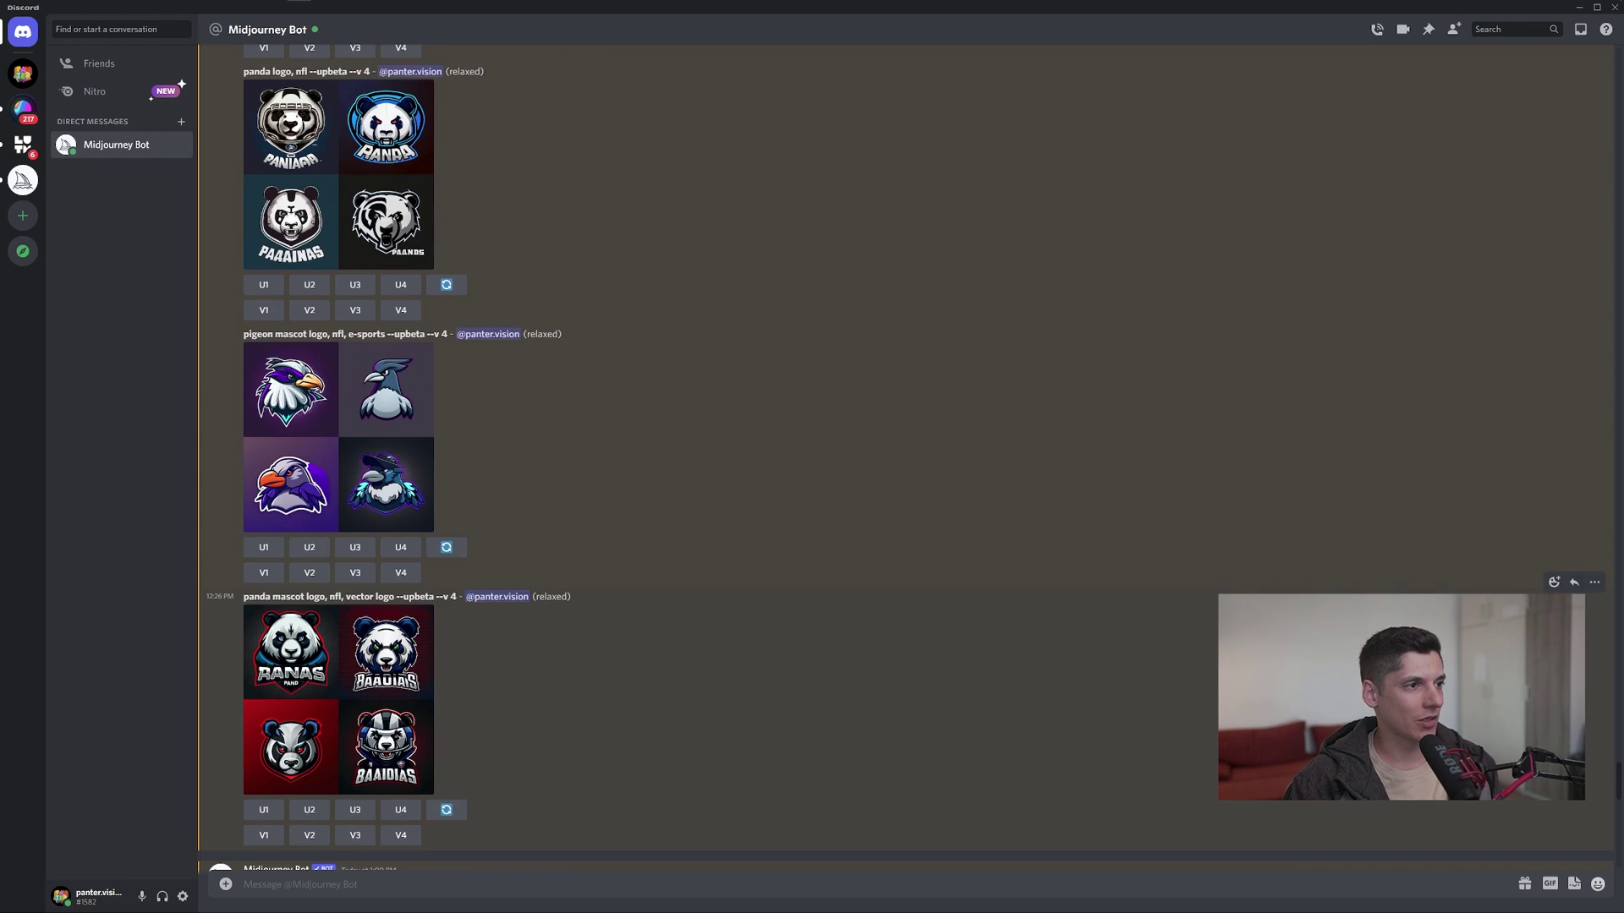
pyautogui.scroll(3, 415, 402)
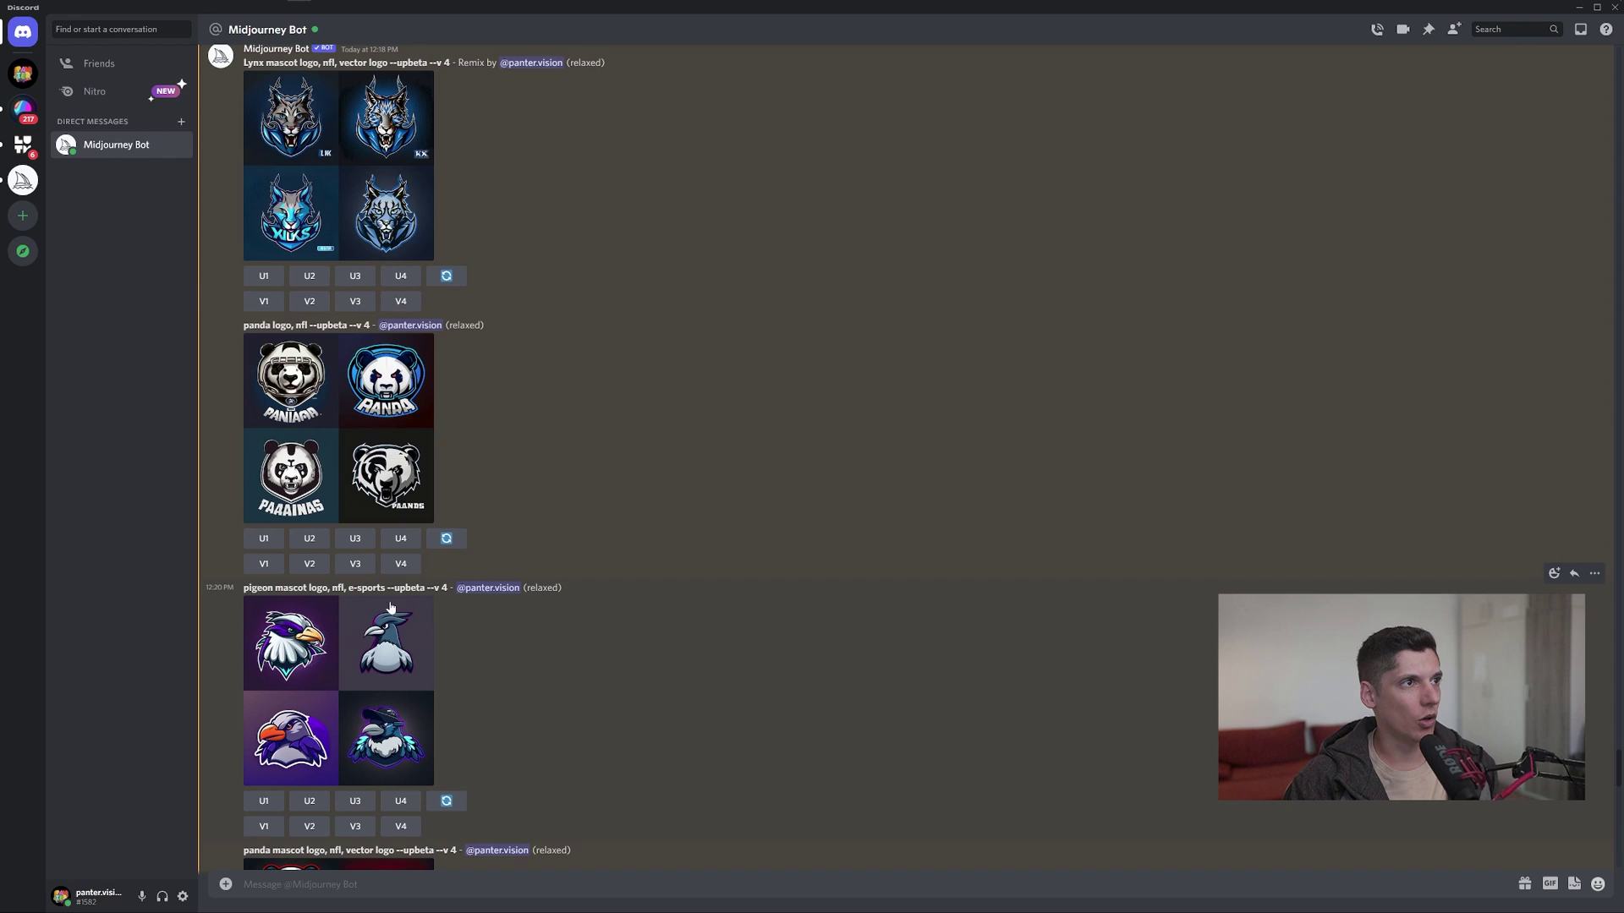
pyautogui.scroll(-4, 341, 489)
# - View the panda and 'cute panda mascot logo' grids enlarged, one after the other
pyautogui.click(334, 598)
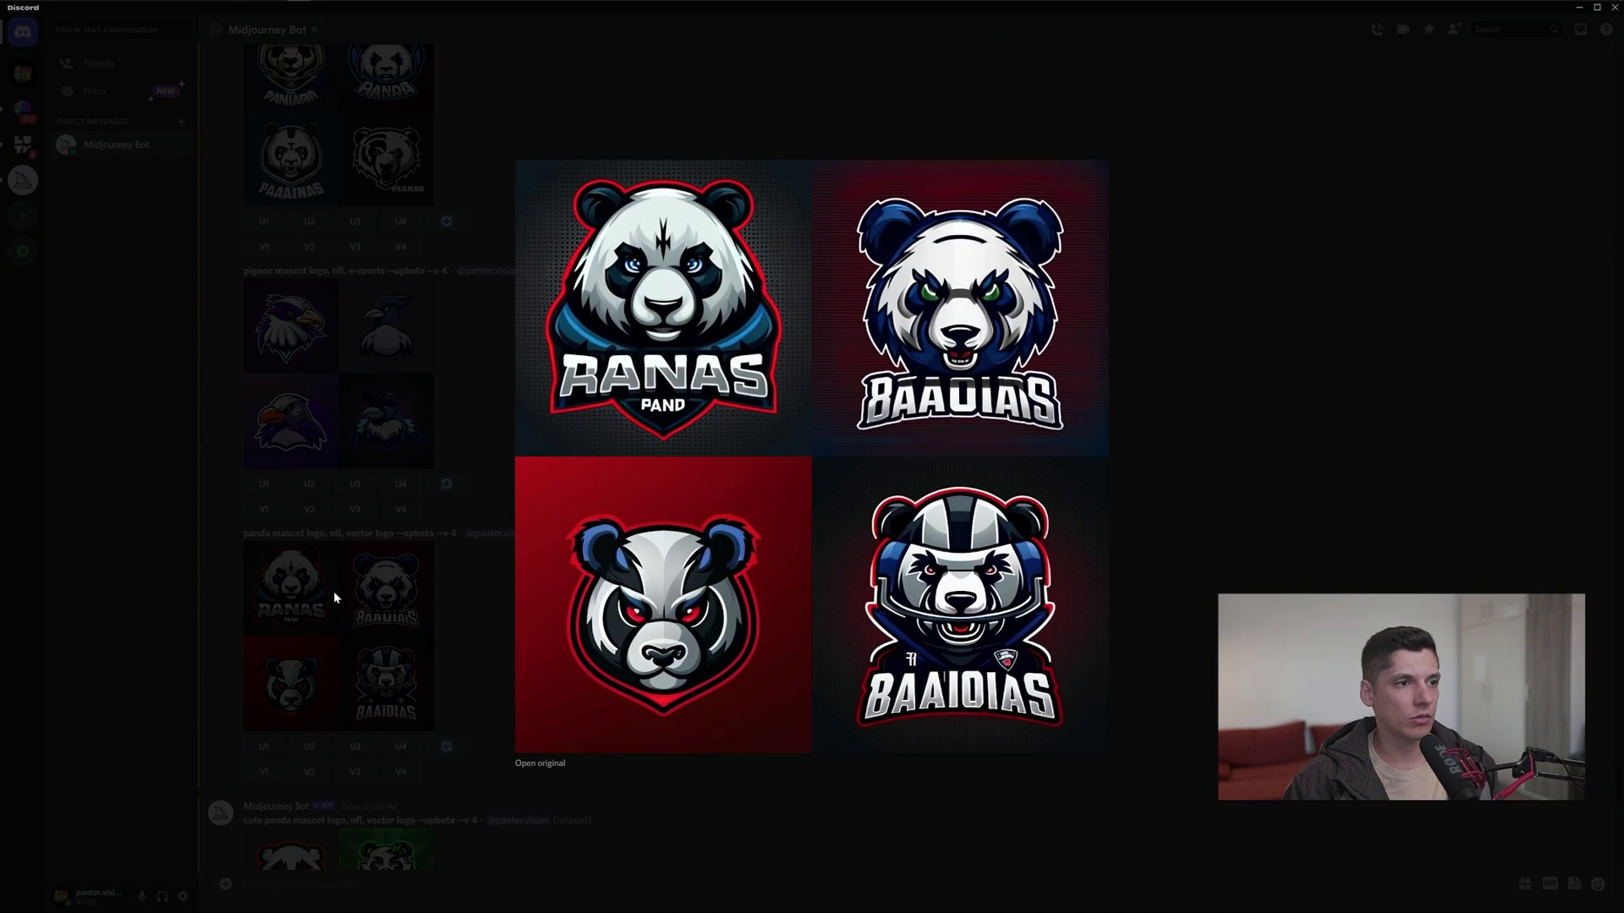
pyautogui.click(333, 591)
pyautogui.scroll(-3, 333, 591)
pyautogui.moveTo(244, 630); pyautogui.dragTo(350, 630)
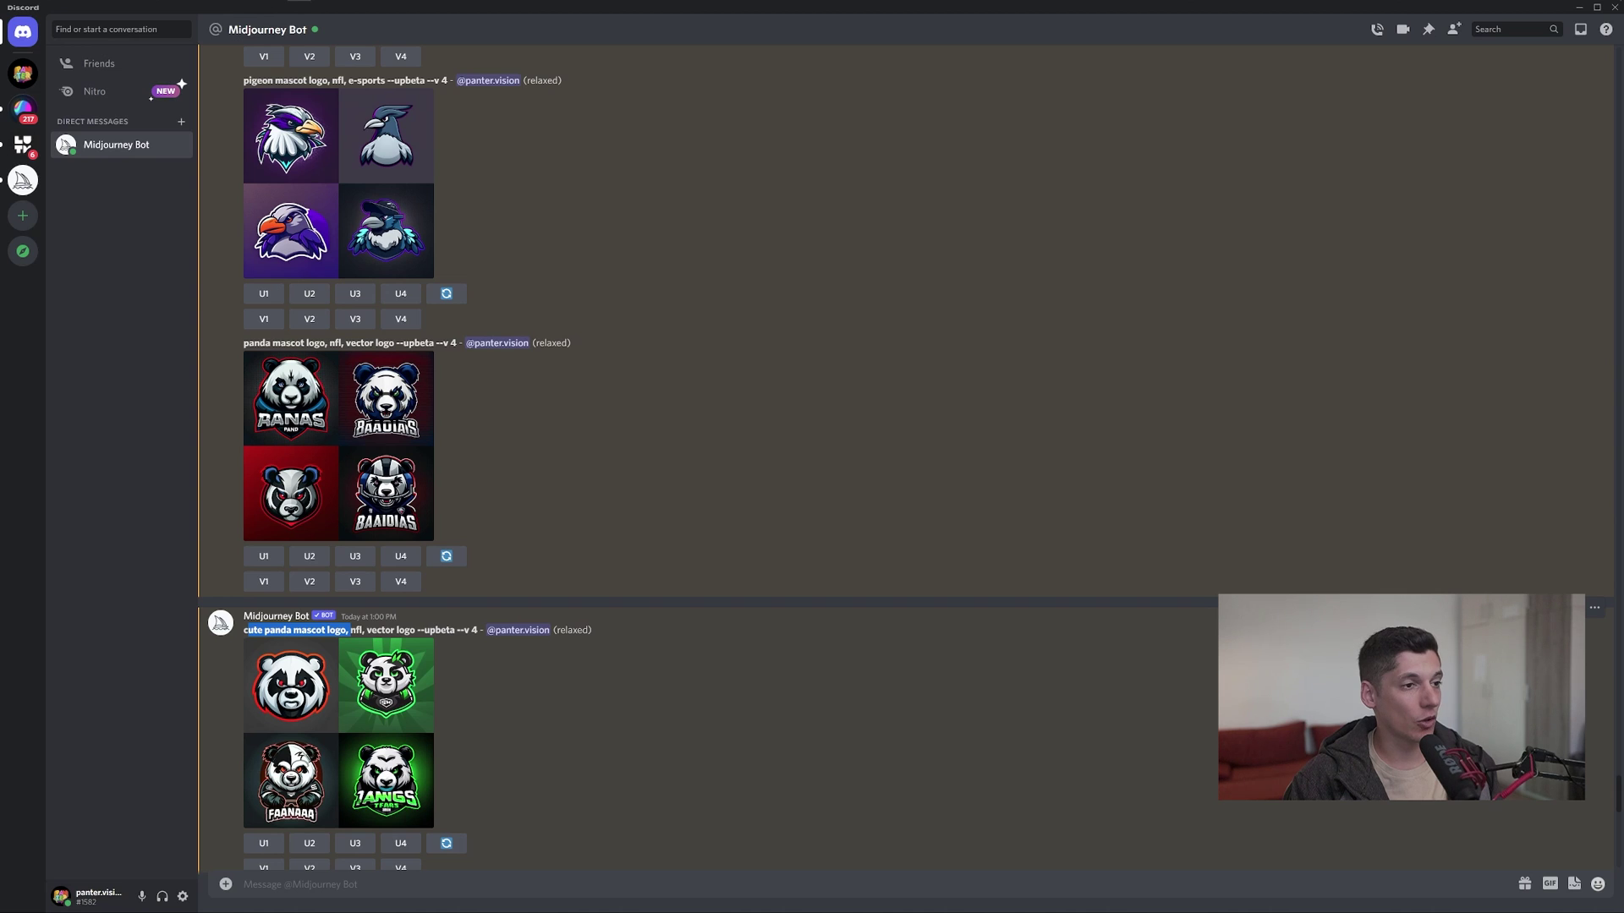
pyautogui.click(375, 740)
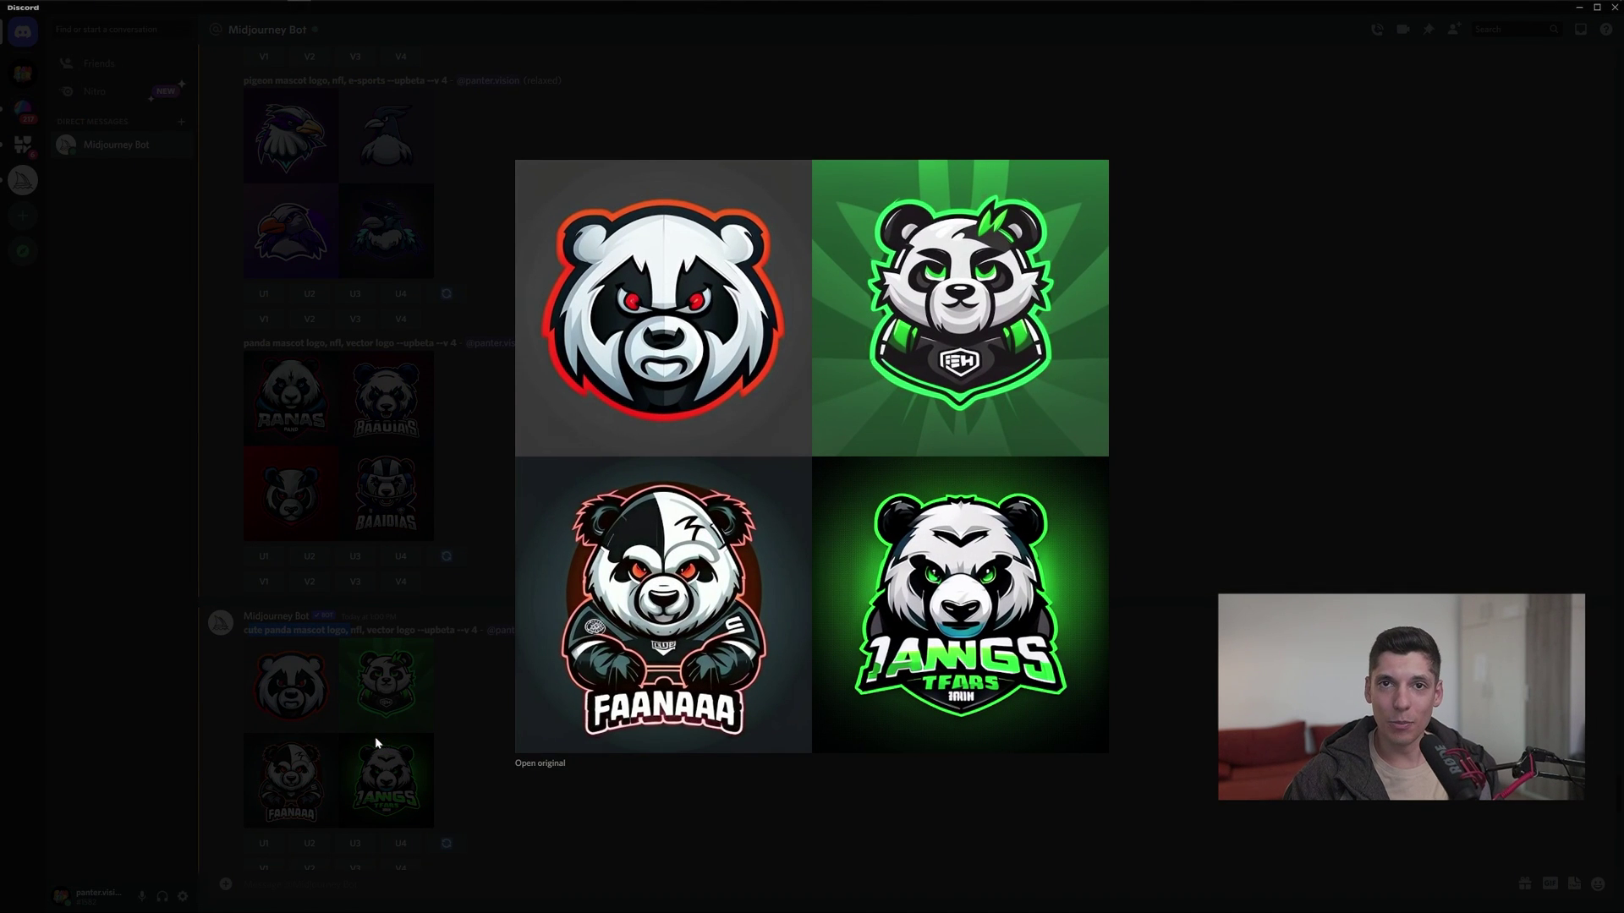
pyautogui.click(369, 726)
pyautogui.scroll(-4, 268, 591)
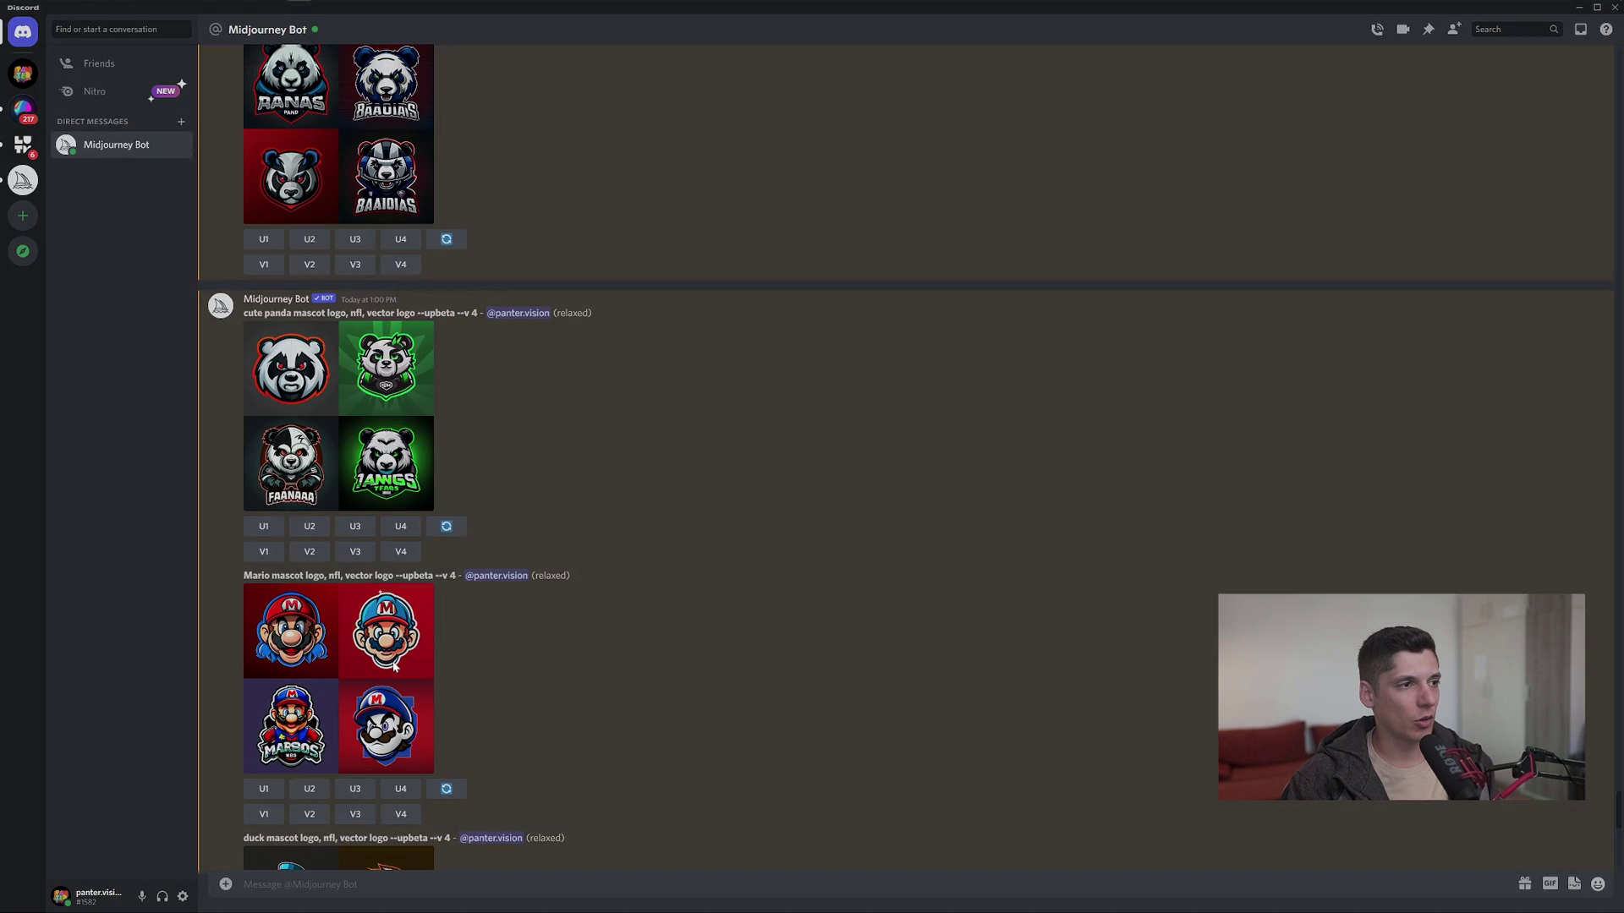
# - View the Mario and duck mascot logo grids enlarged, then scroll down to the frog results
pyautogui.click(394, 668)
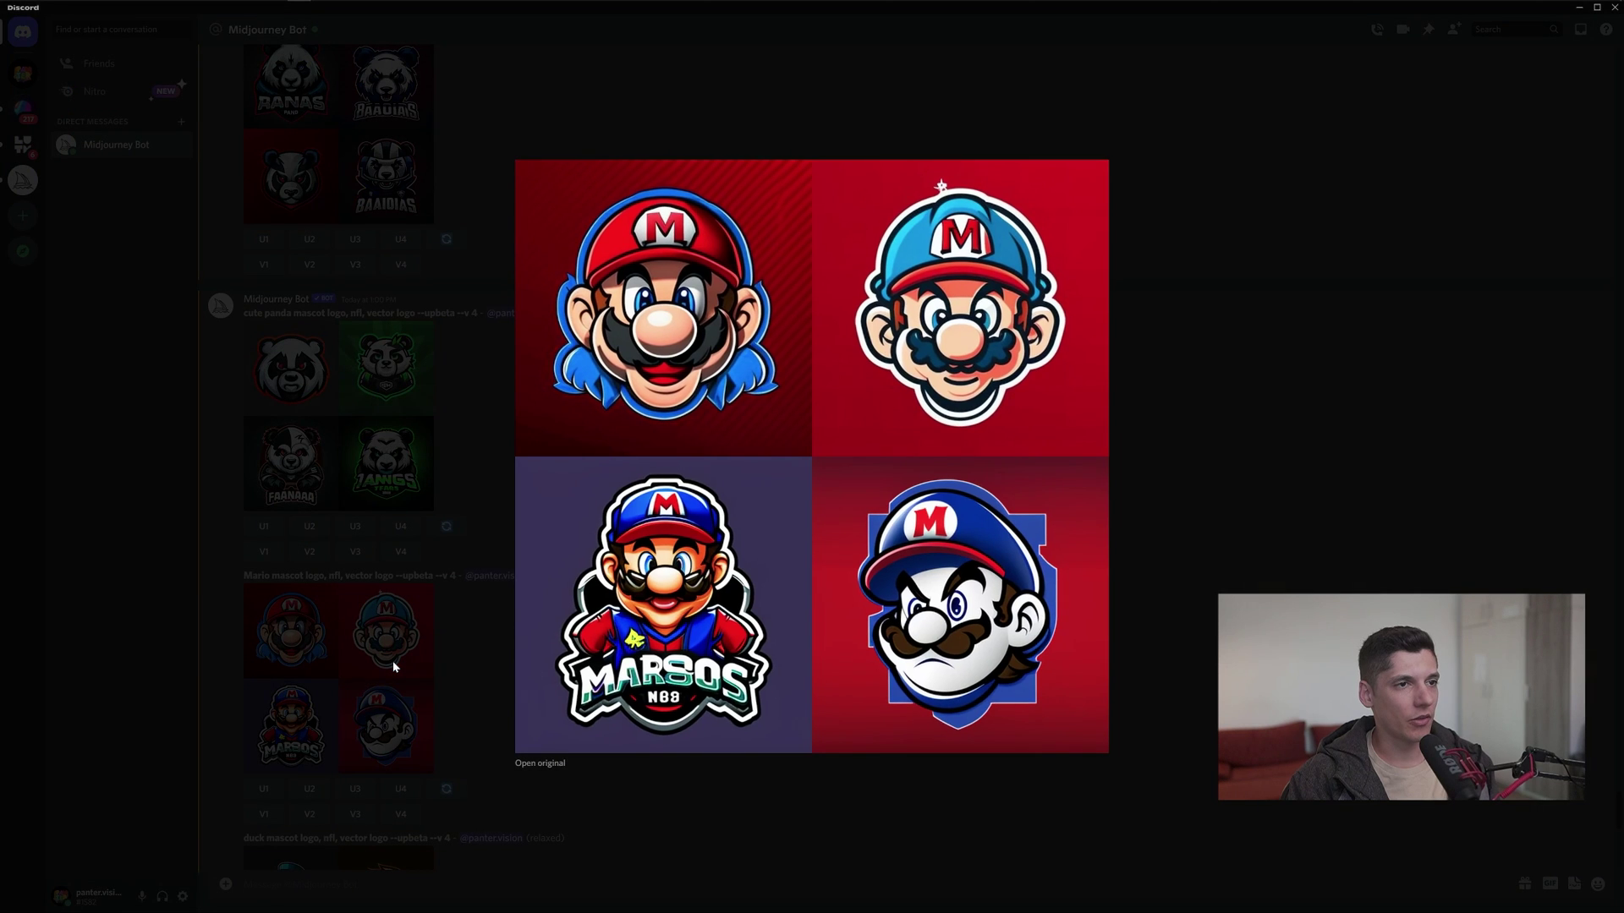
pyautogui.click(1201, 395)
pyautogui.scroll(-3, 880, 476)
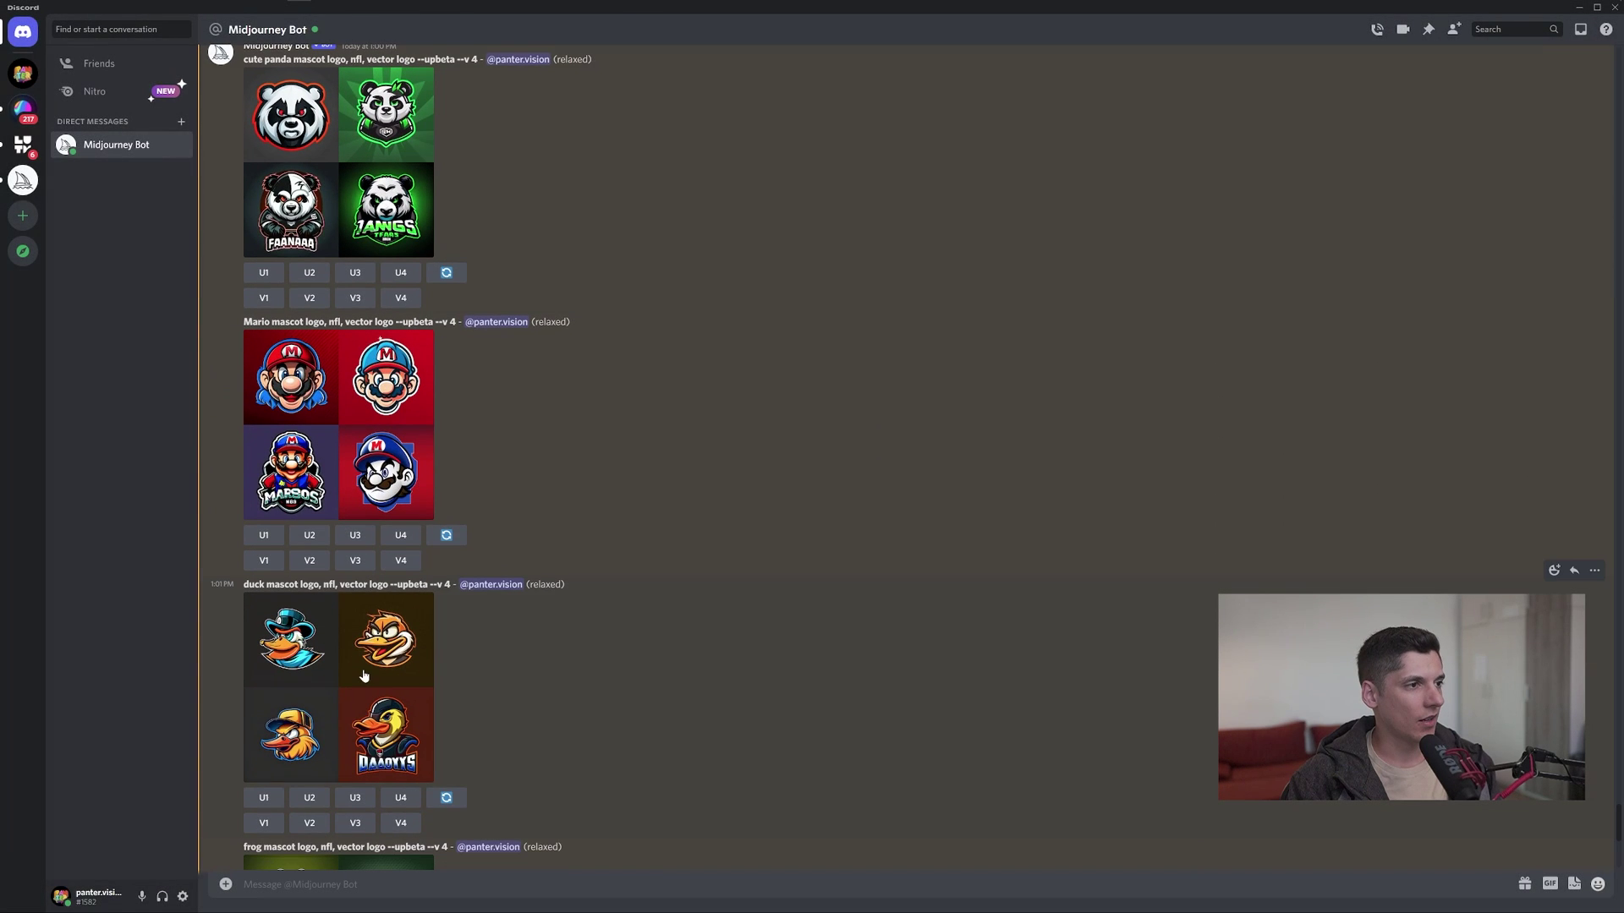
pyautogui.click(323, 644)
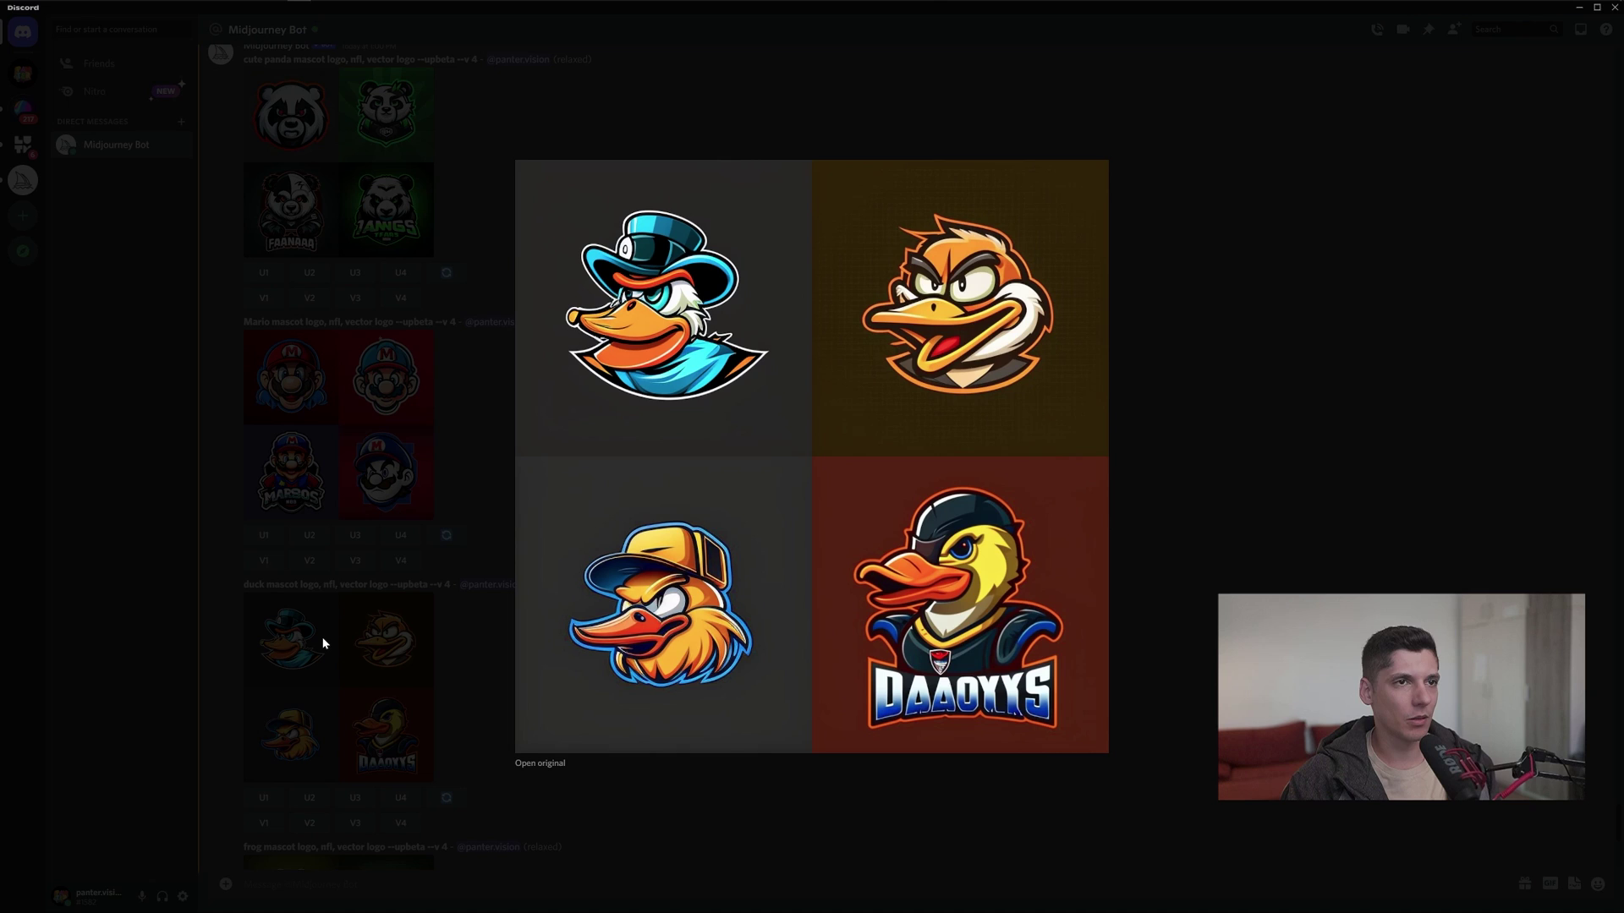
pyautogui.click(323, 644)
pyautogui.scroll(-2, 248, 662)
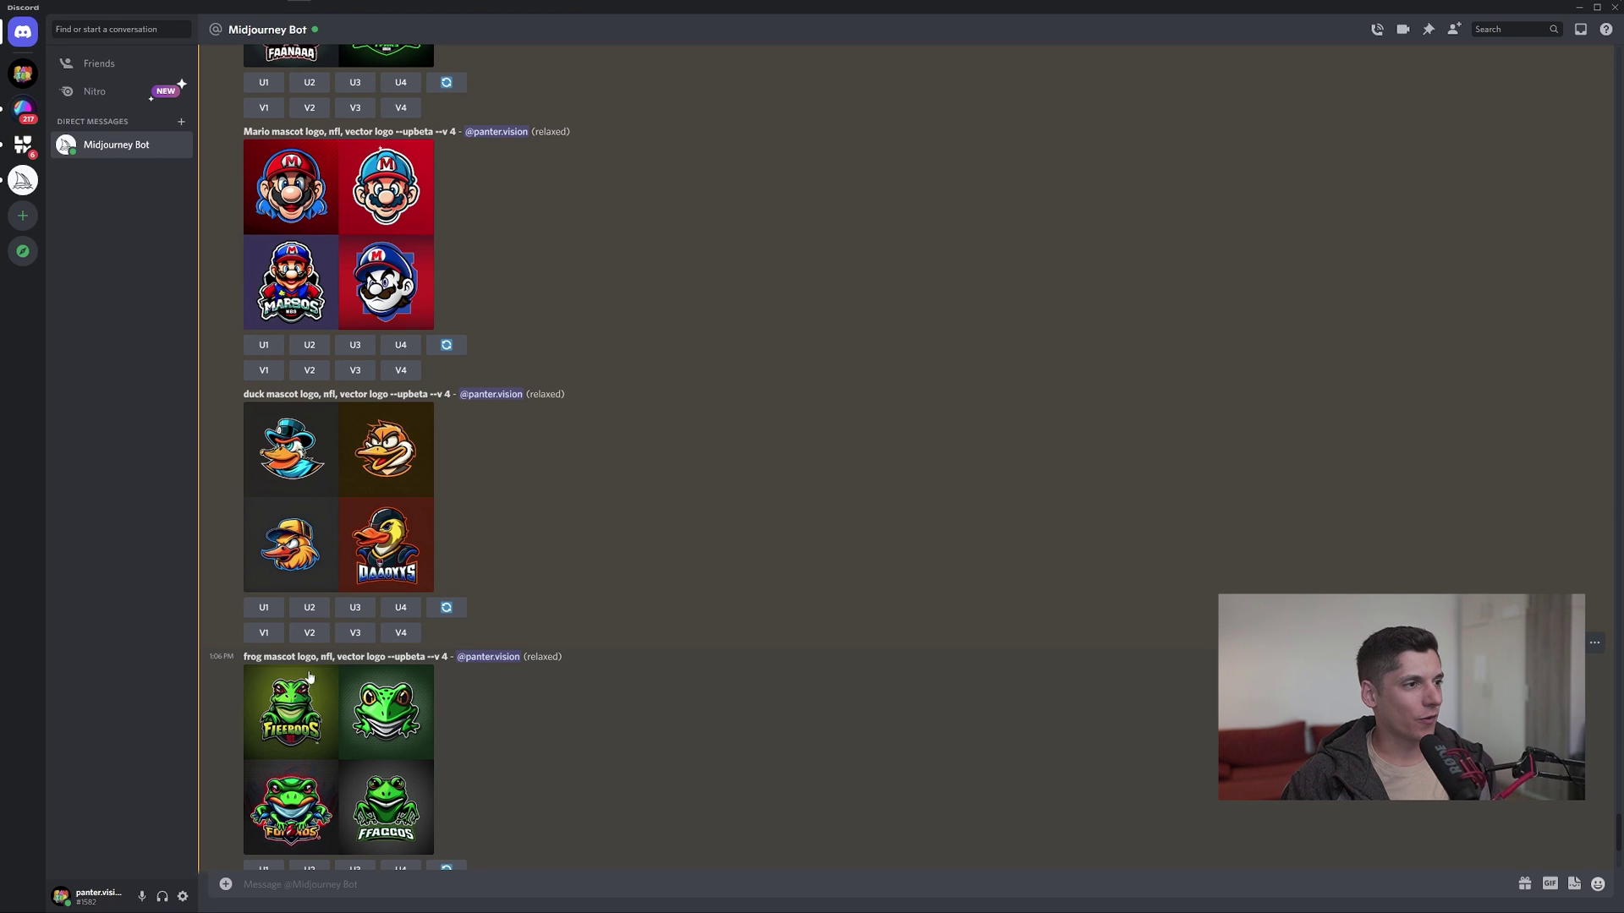
# - View the frog and 'princess mascot logo, nfl, vector logo' grids enlarged, then return to the chat
pyautogui.click(358, 704)
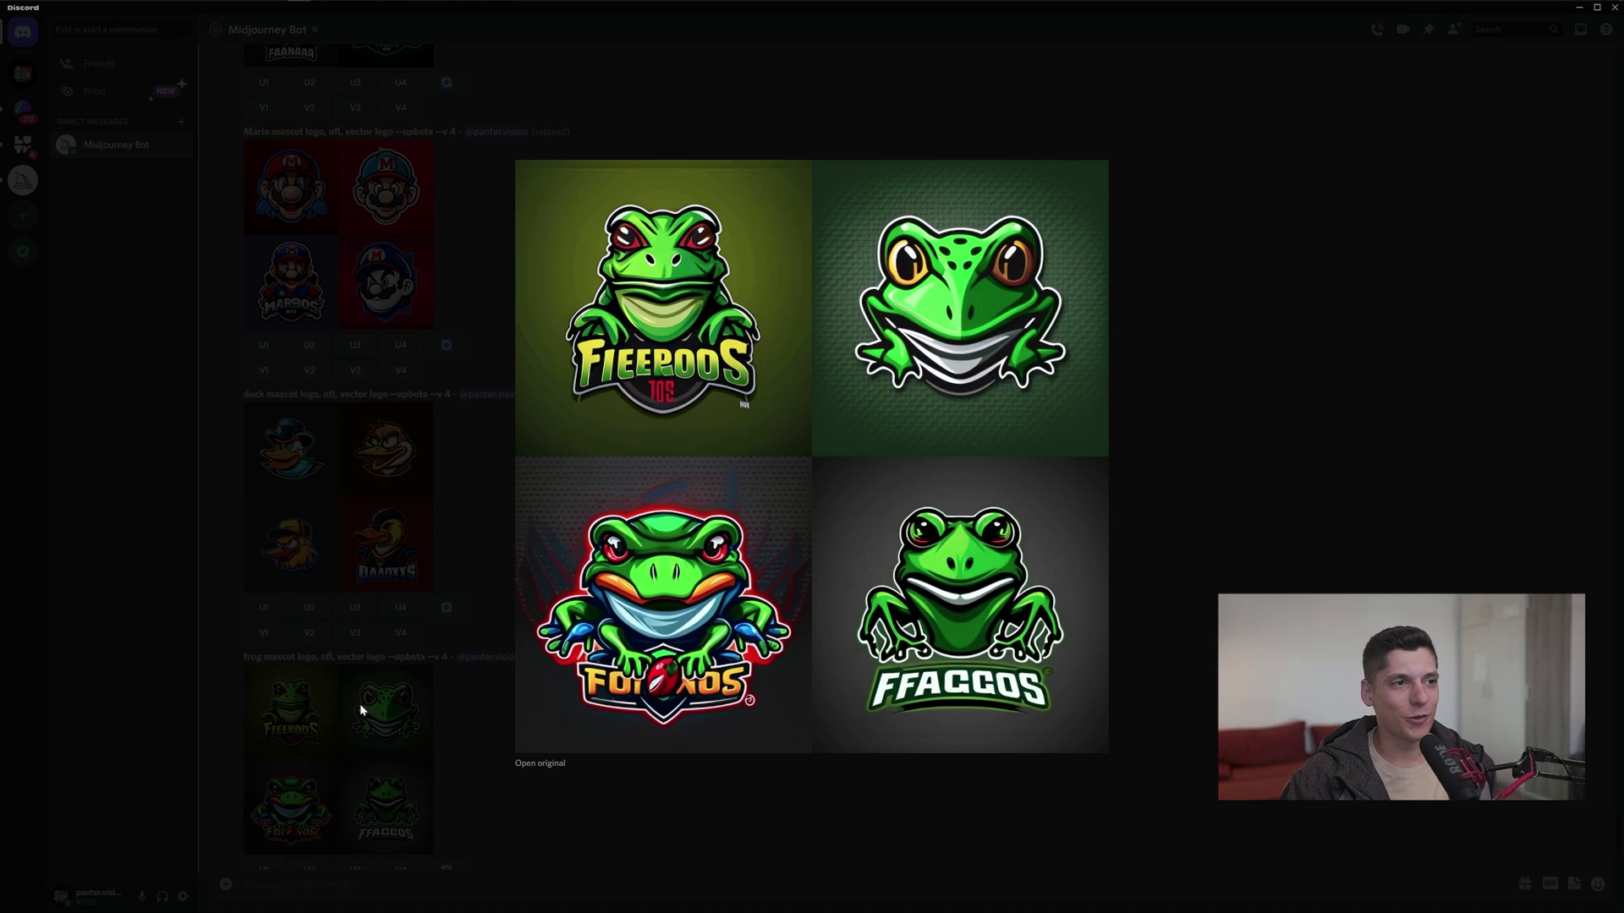
pyautogui.click(359, 704)
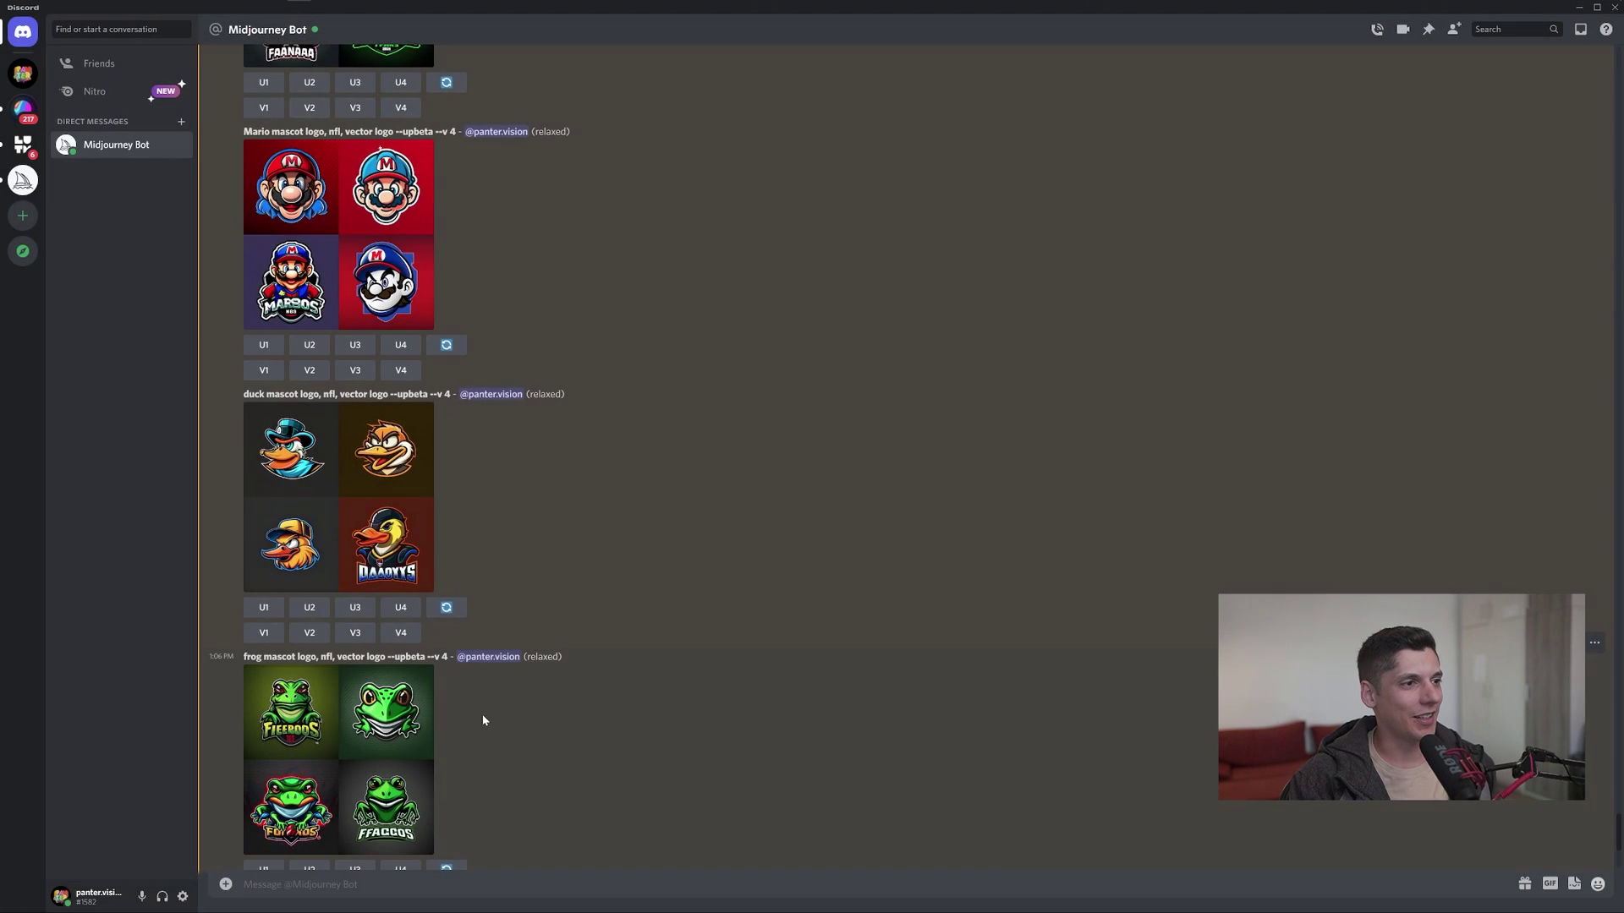
pyautogui.scroll(-4, 483, 716)
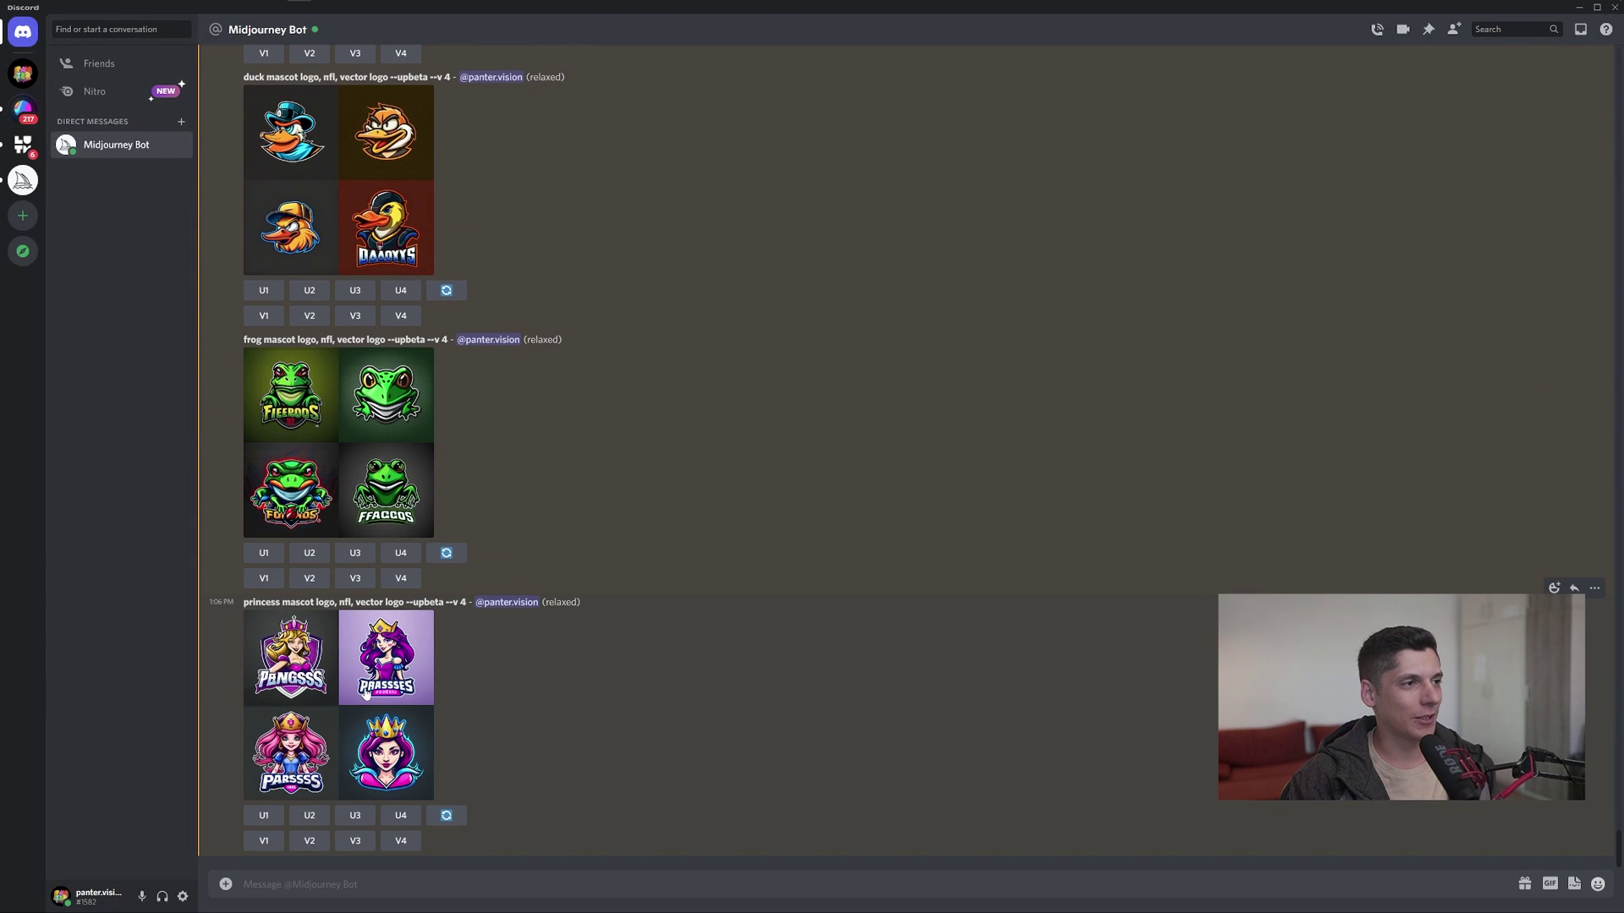
pyautogui.click(366, 692)
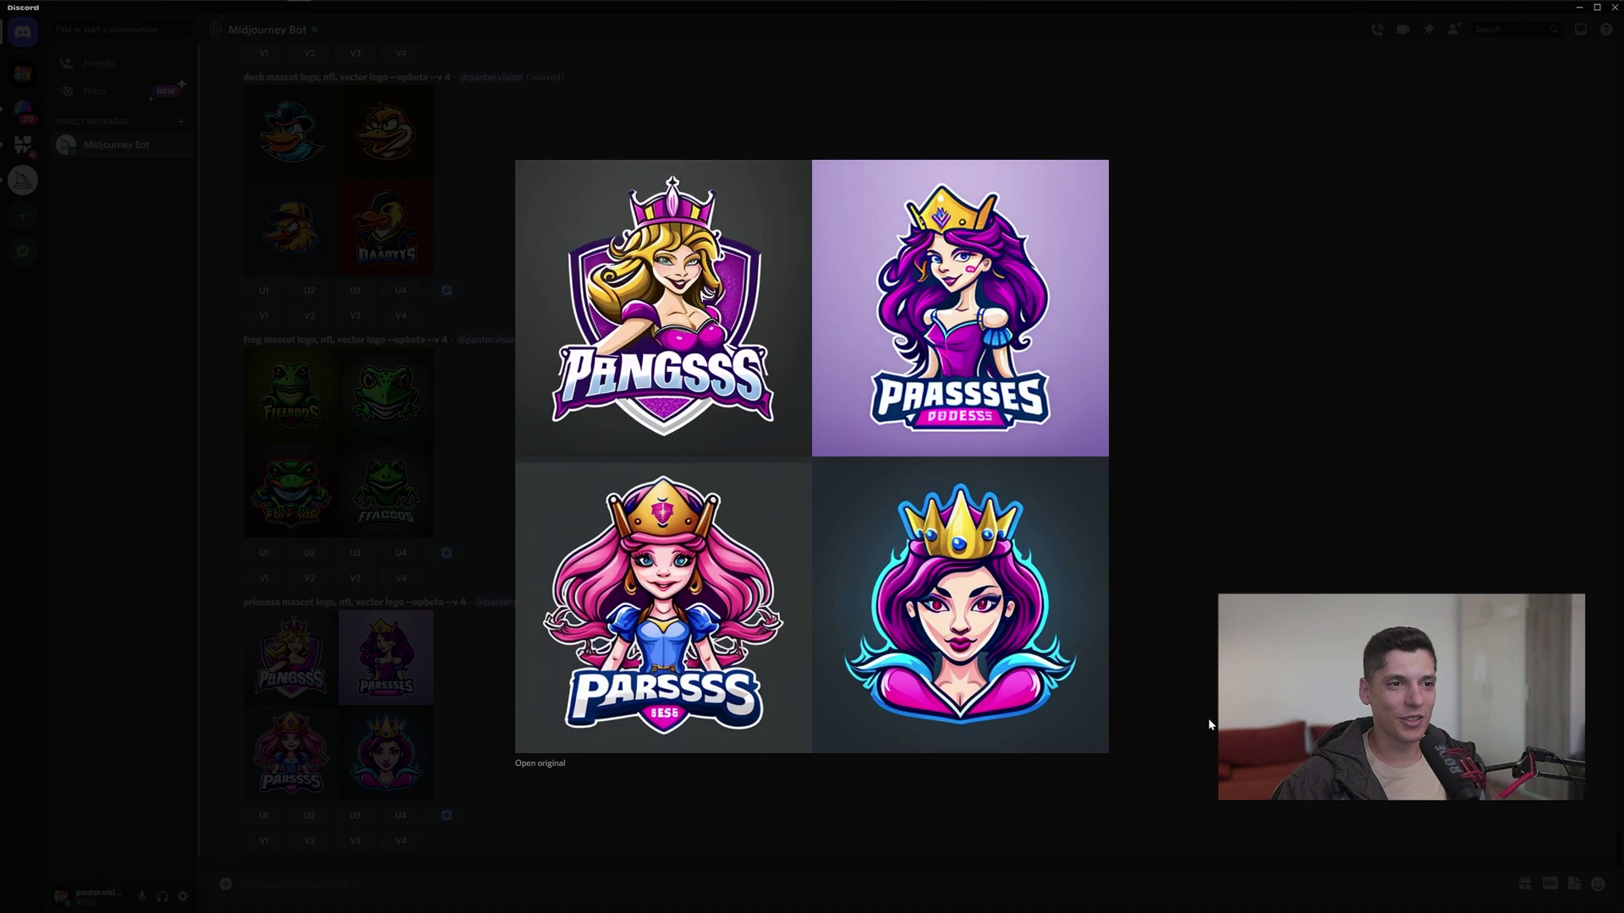
pyautogui.click(1208, 725)
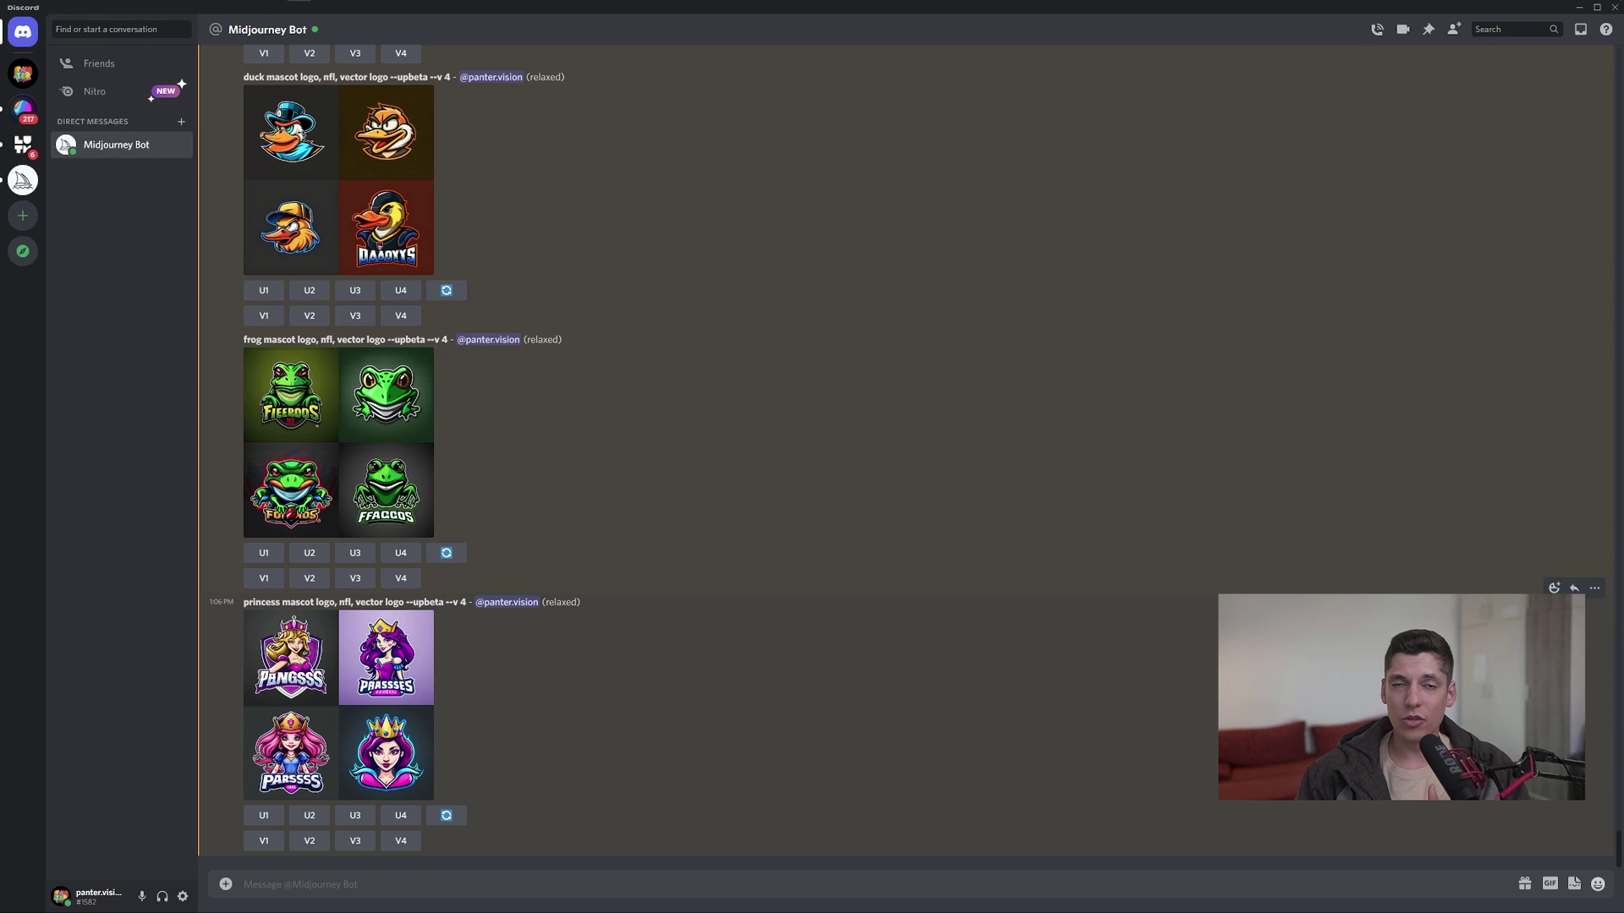